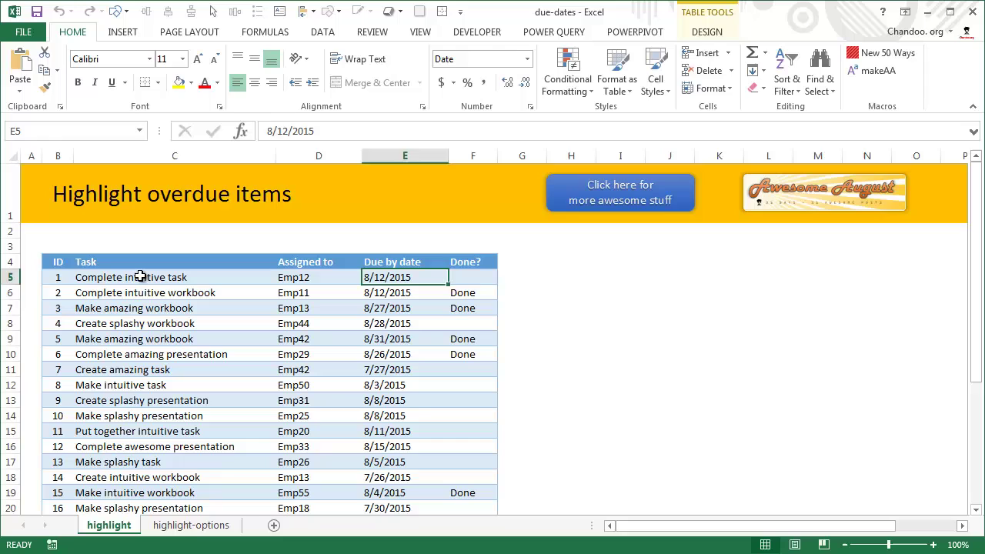
# Step: Examine the task table's Task, Assigned to, Due by date and Done? columns
pyautogui.click(140, 277)
pyautogui.scroll(-2, 159, 264)
pyautogui.scroll(1, 158, 272)
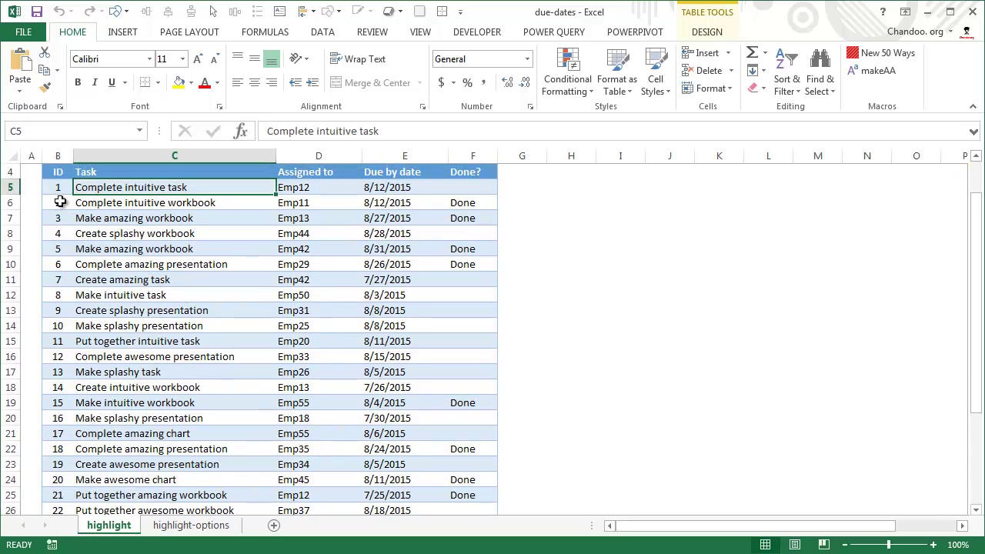
pyautogui.moveTo(152, 171); pyautogui.dragTo(170, 306)
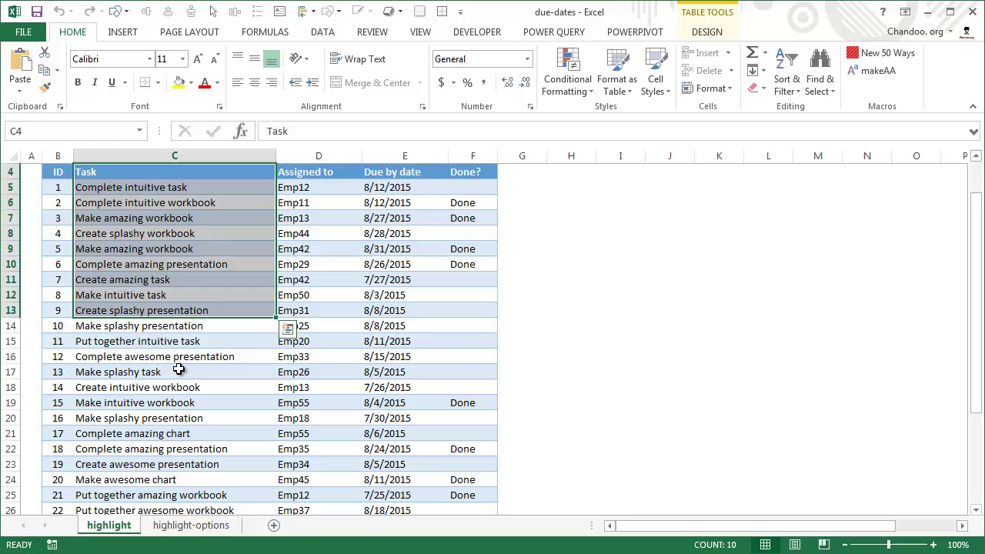
pyautogui.click(210, 204)
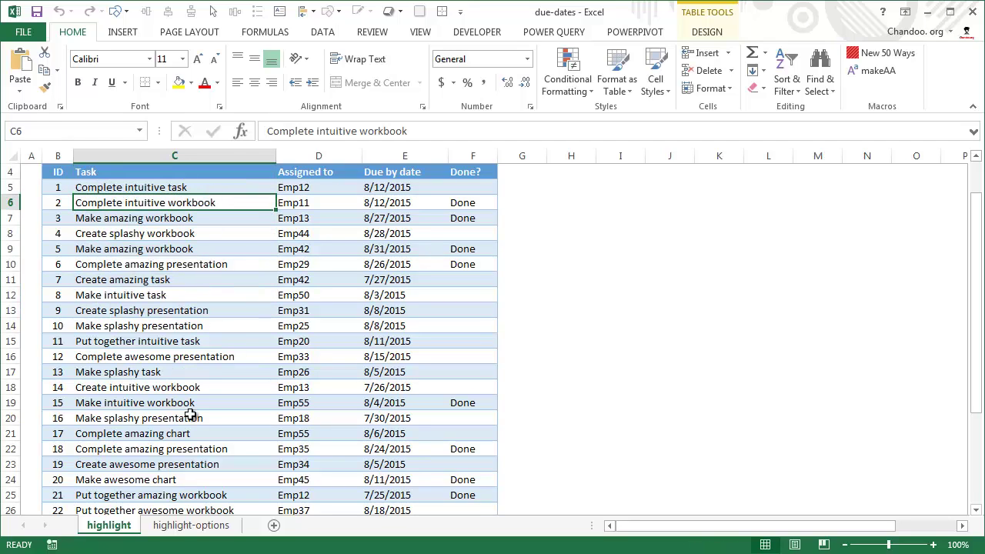
pyautogui.click(323, 188)
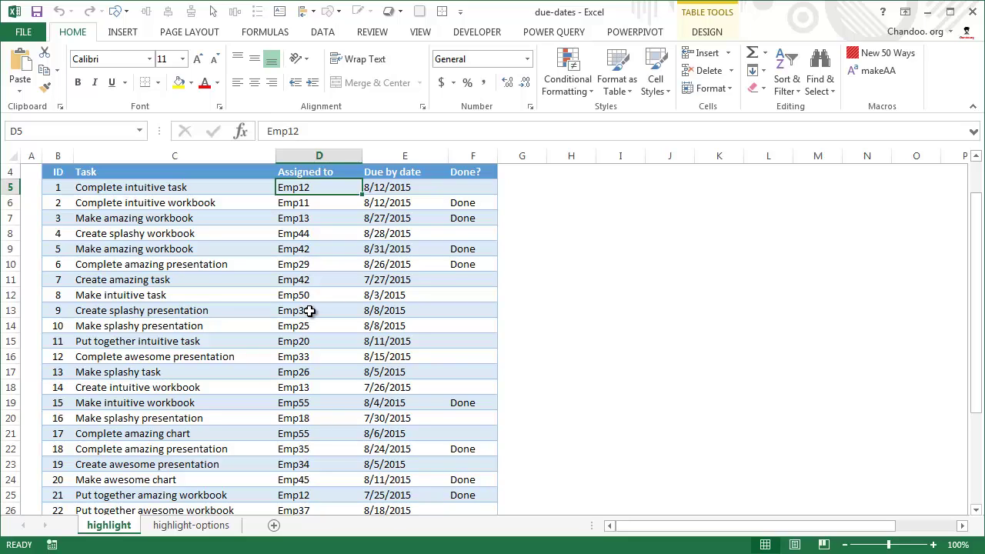
pyautogui.click(403, 187)
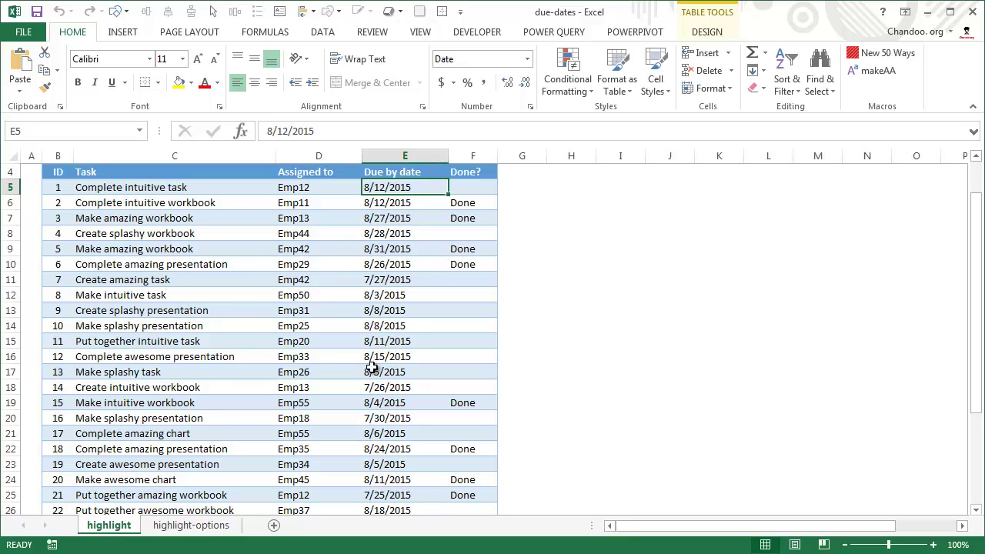
pyautogui.click(474, 190)
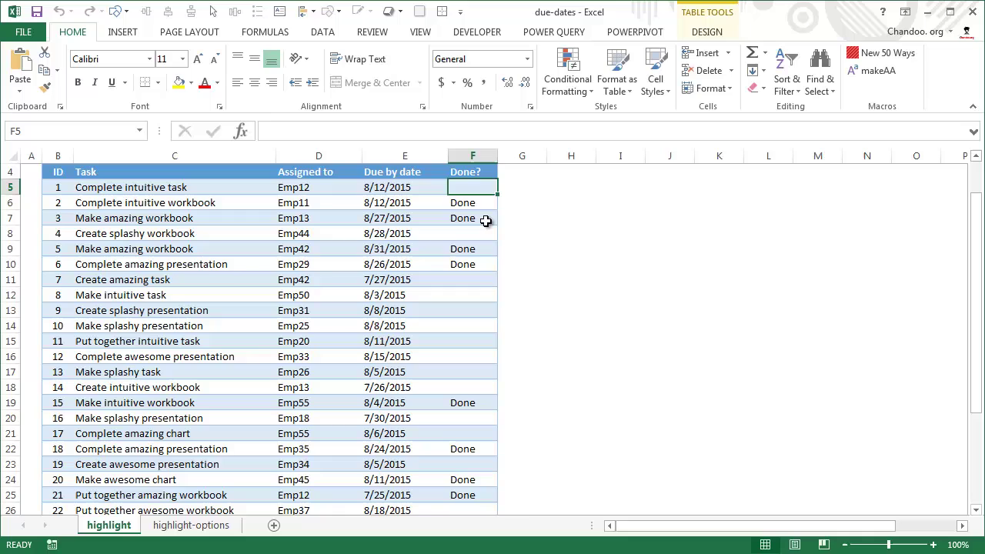
# Step: Go through the first task's name, assignee, due date and completion cells in row 5
pyautogui.click(170, 184)
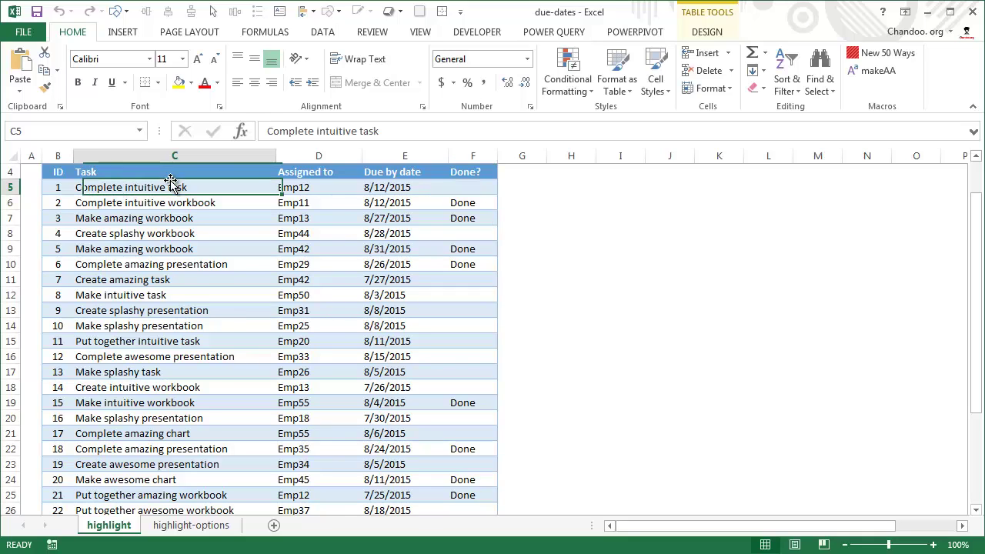
pyautogui.click(317, 185)
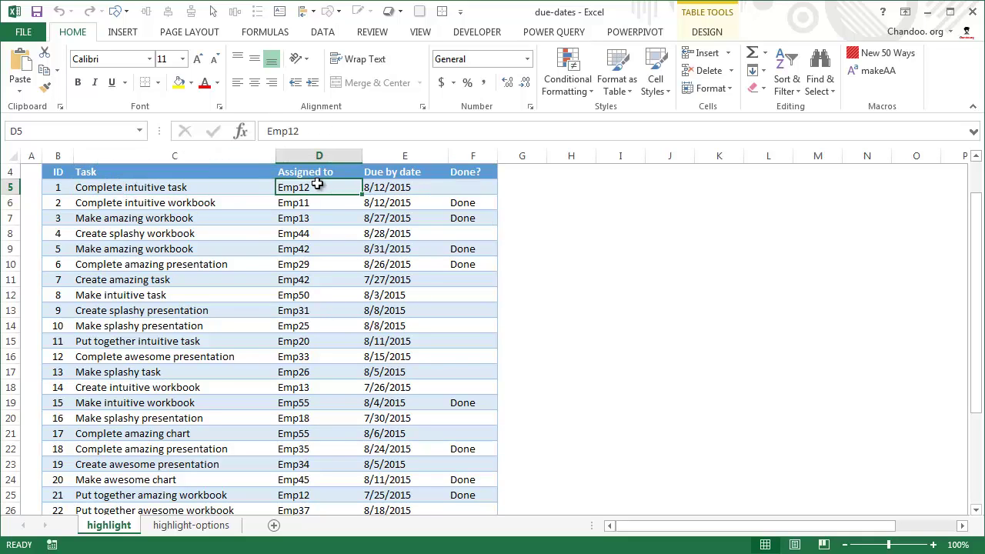
pyautogui.click(393, 192)
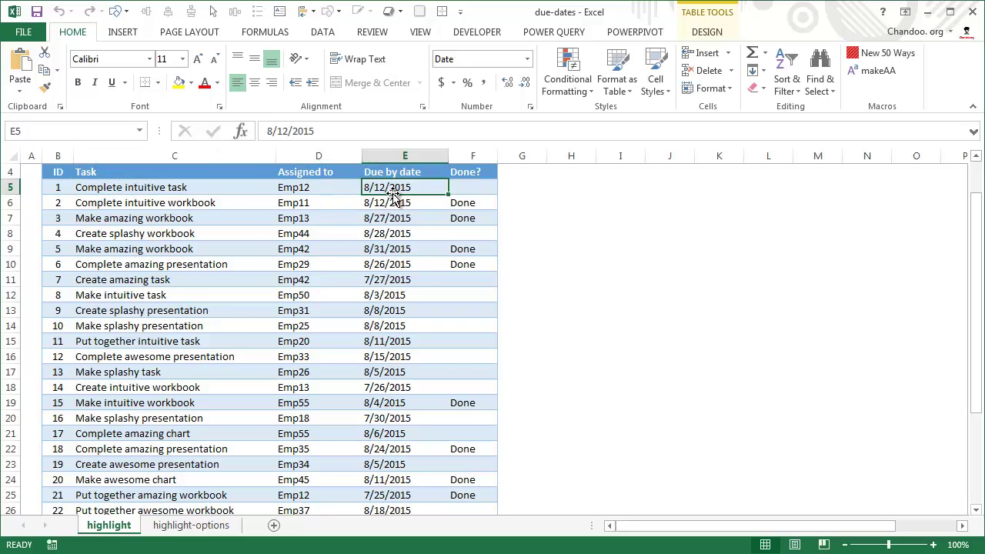
pyautogui.click(466, 191)
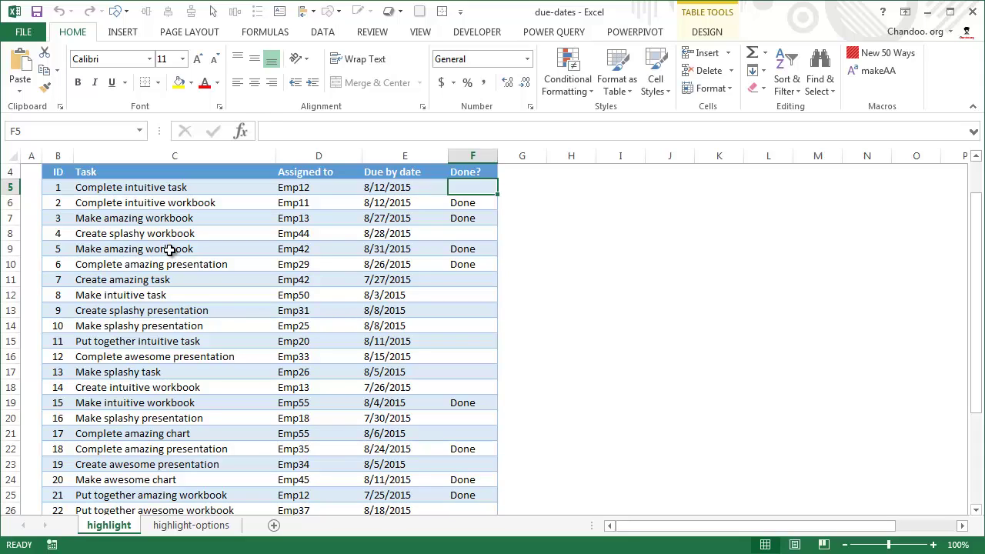
pyautogui.click(182, 192)
pyautogui.click(294, 182)
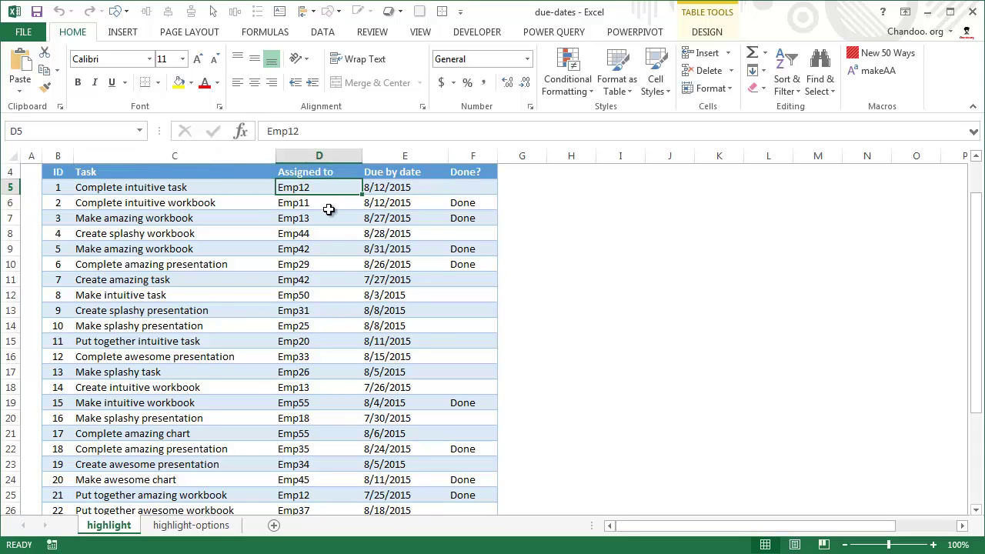
pyautogui.click(403, 190)
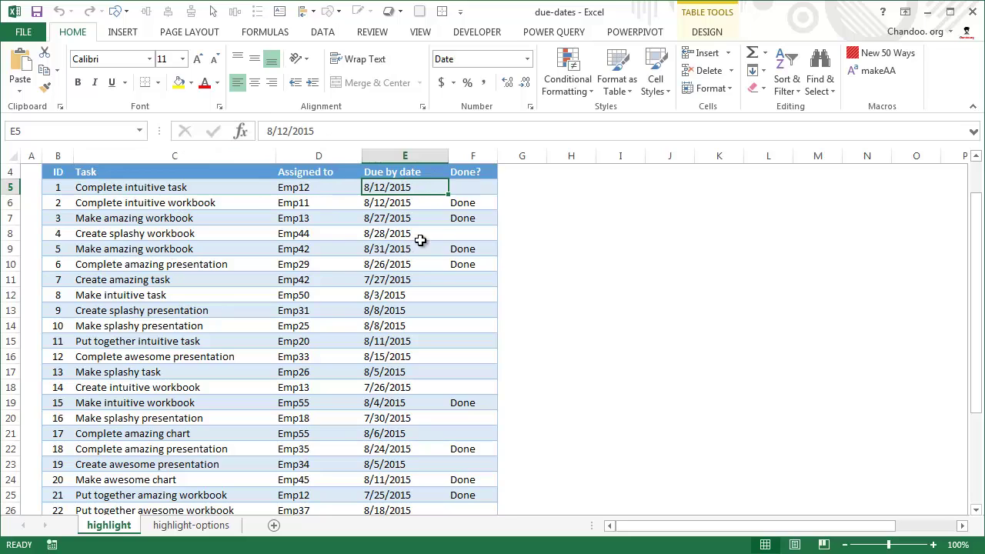
pyautogui.click(478, 176)
pyautogui.click(464, 186)
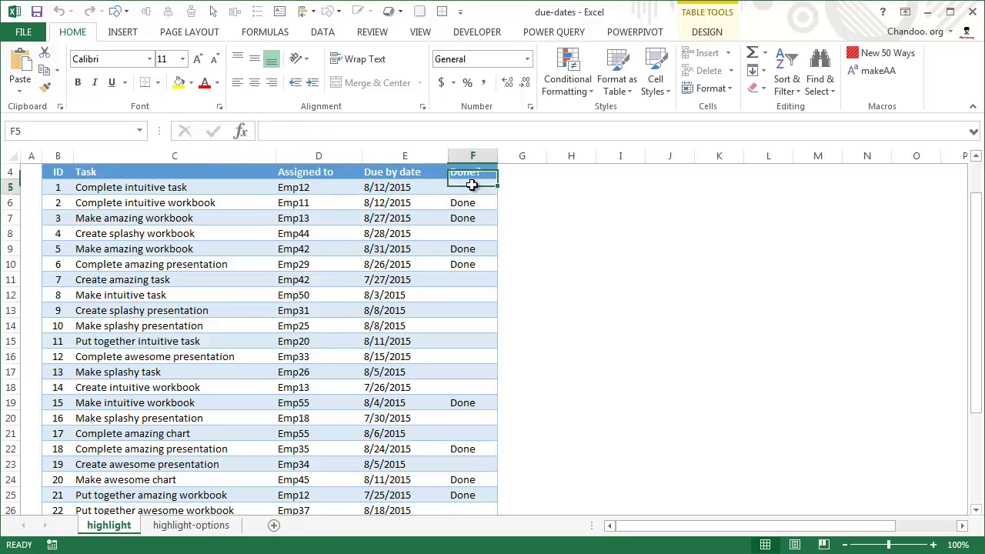
pyautogui.click(185, 188)
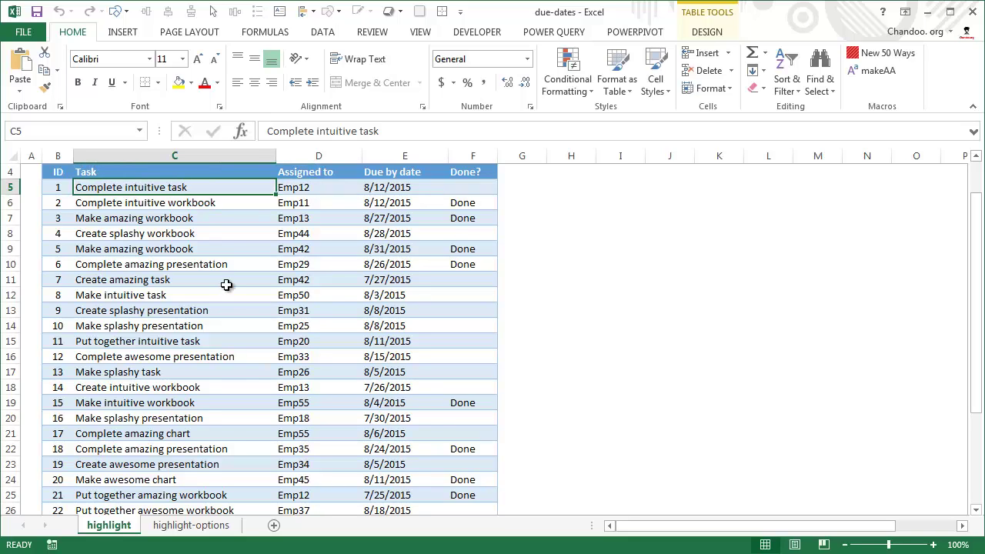
pyautogui.scroll(1, 226, 283)
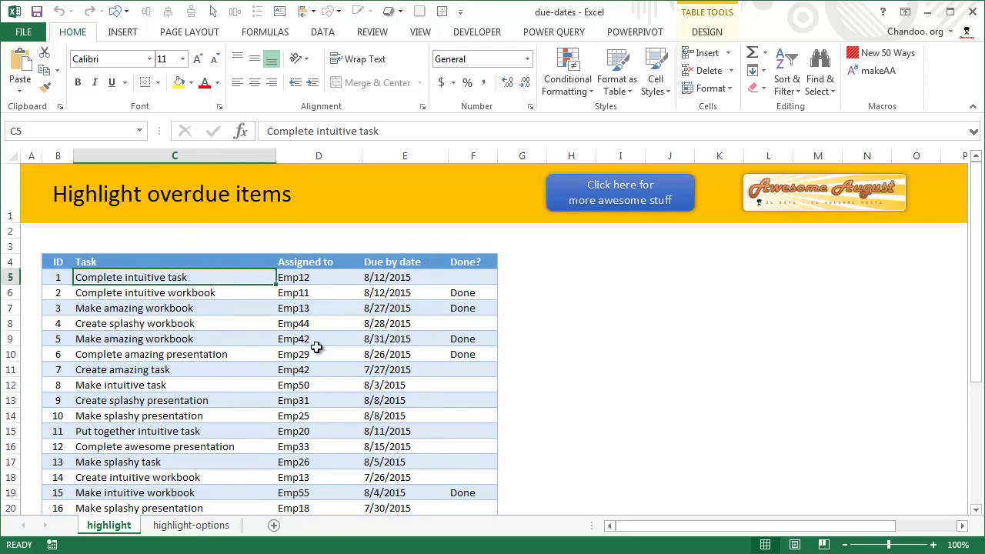
# Step: Check how each column of the task list is filled and read the rows through to the last task
pyautogui.click(205, 262)
pyautogui.moveTo(204, 262); pyautogui.dragTo(203, 345)
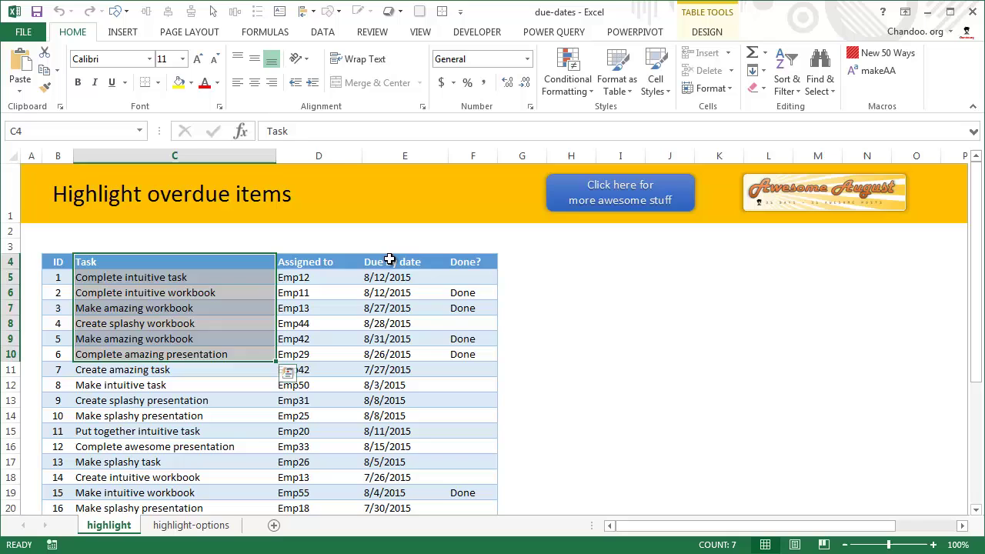
pyautogui.moveTo(387, 262); pyautogui.dragTo(393, 323)
pyautogui.moveTo(471, 265); pyautogui.dragTo(467, 329)
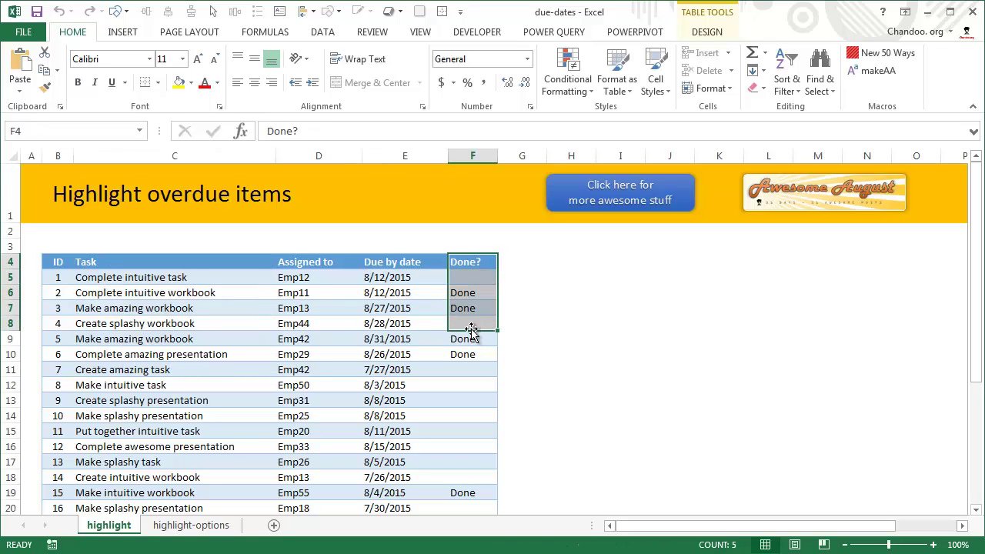
pyautogui.moveTo(317, 263); pyautogui.dragTo(307, 343)
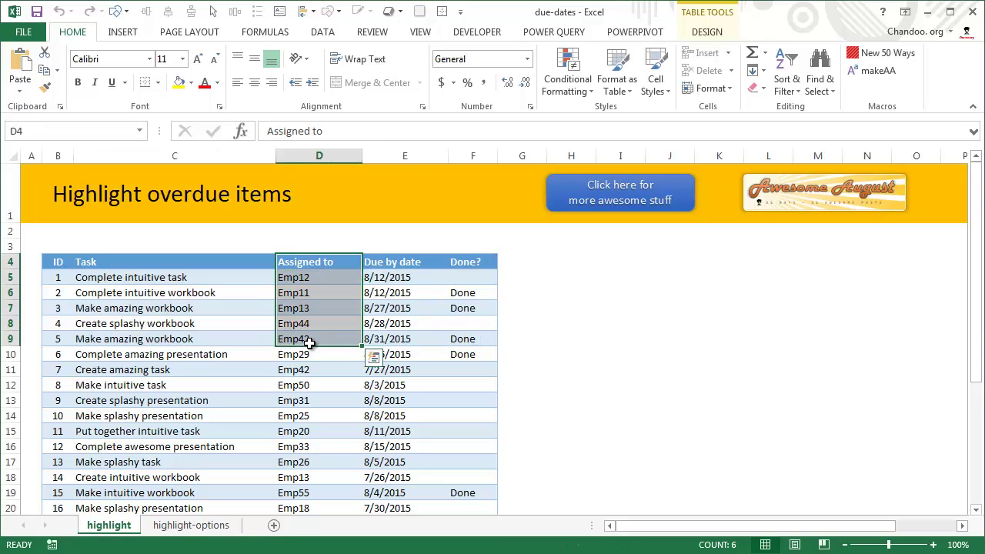
pyautogui.scroll(-9, 187, 308)
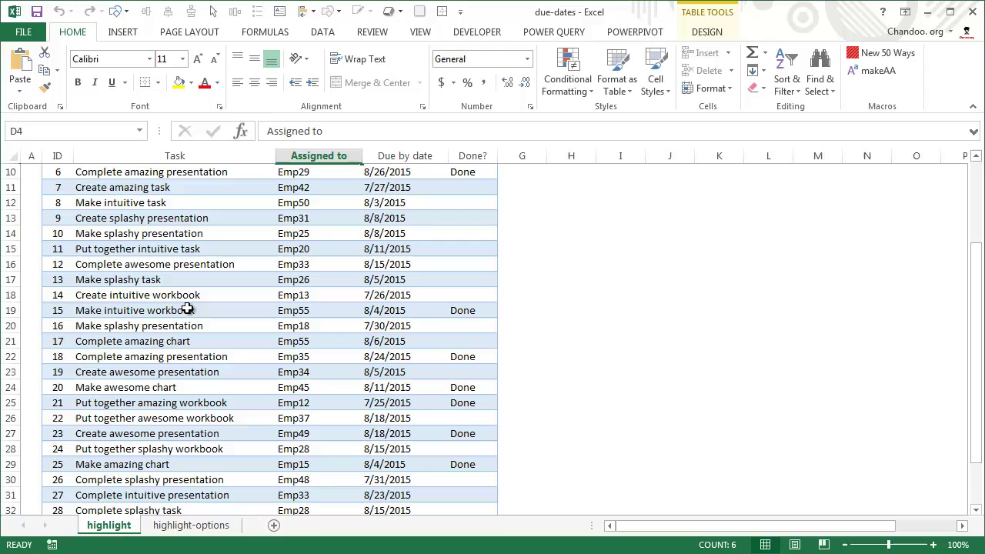
pyautogui.scroll(4, 187, 308)
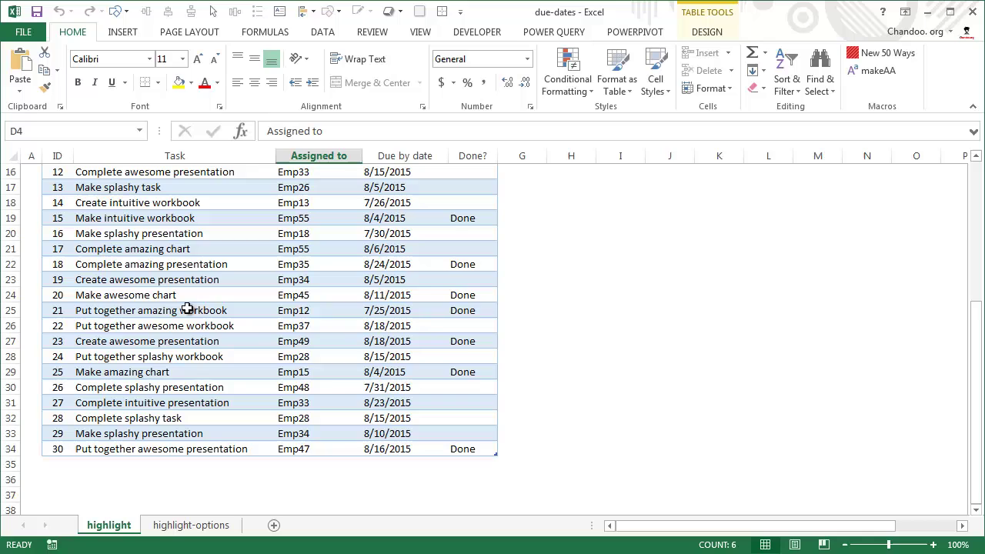
pyautogui.scroll(-3, 243, 447)
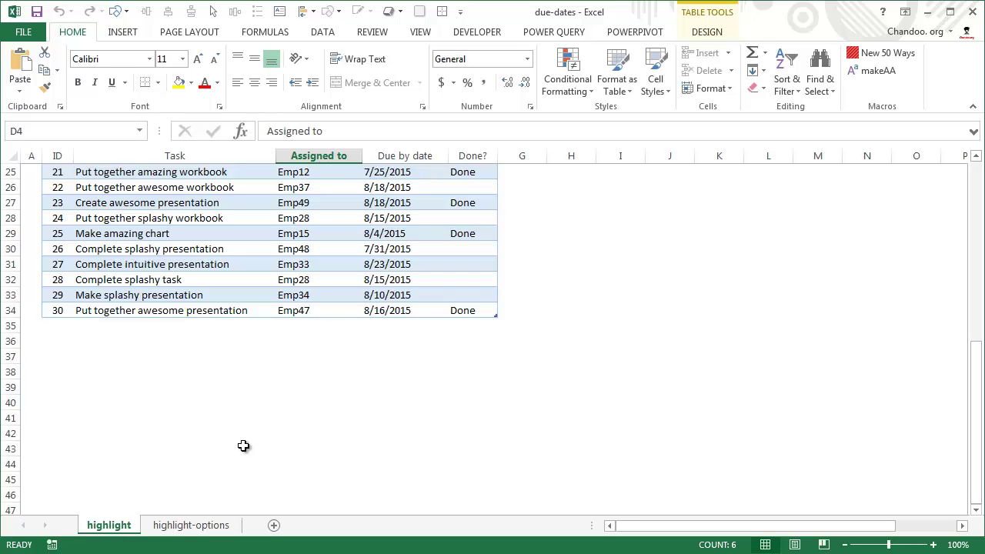
pyautogui.scroll(8, 294, 414)
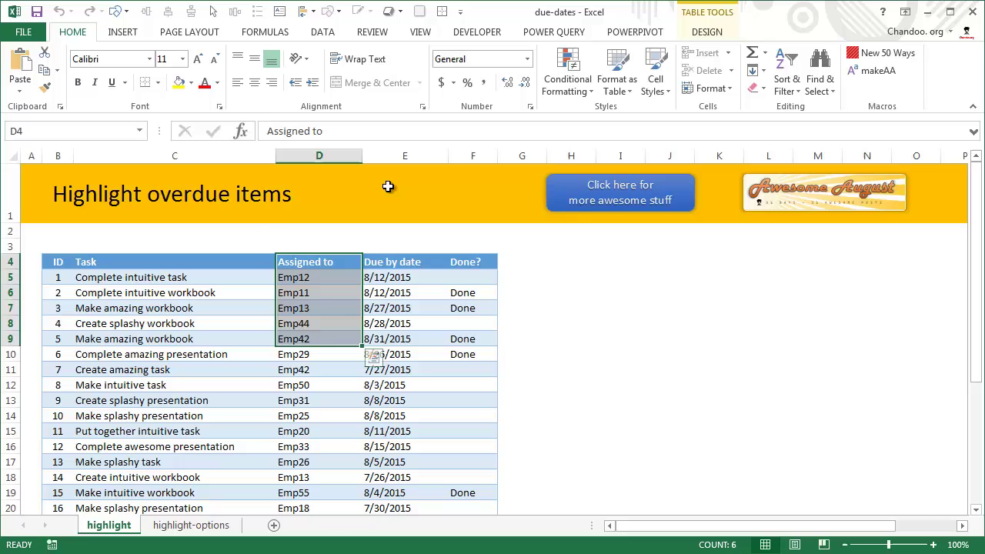
# Step: Compare the due dates with the Done? entries and inspect task IDs and row 10 for identifying overdue items
pyautogui.click(405, 292)
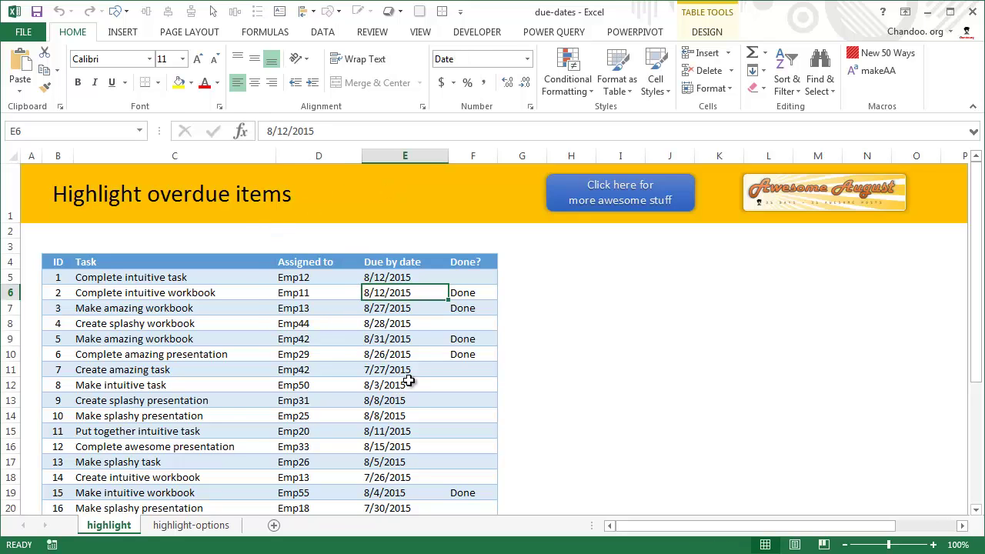
pyautogui.scroll(-6, 406, 375)
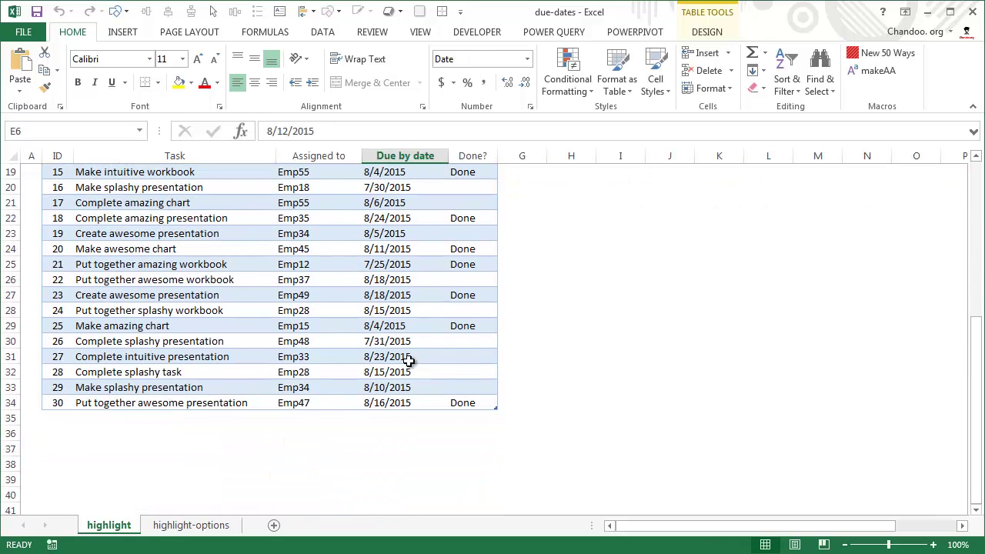
pyautogui.scroll(6, 406, 361)
pyautogui.click(480, 293)
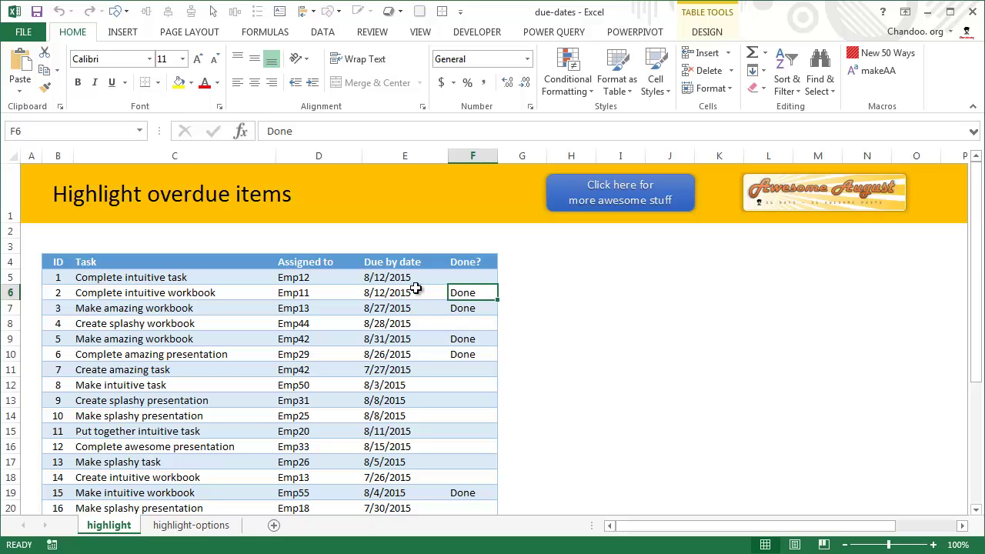
pyautogui.moveTo(410, 262); pyautogui.dragTo(403, 394)
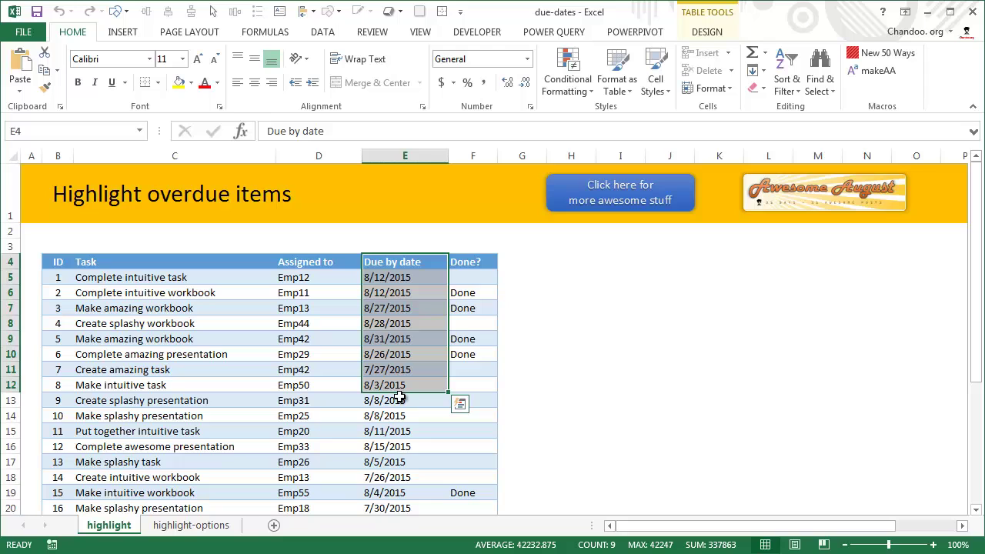
pyautogui.scroll(-9, 408, 381)
pyautogui.scroll(2, 422, 366)
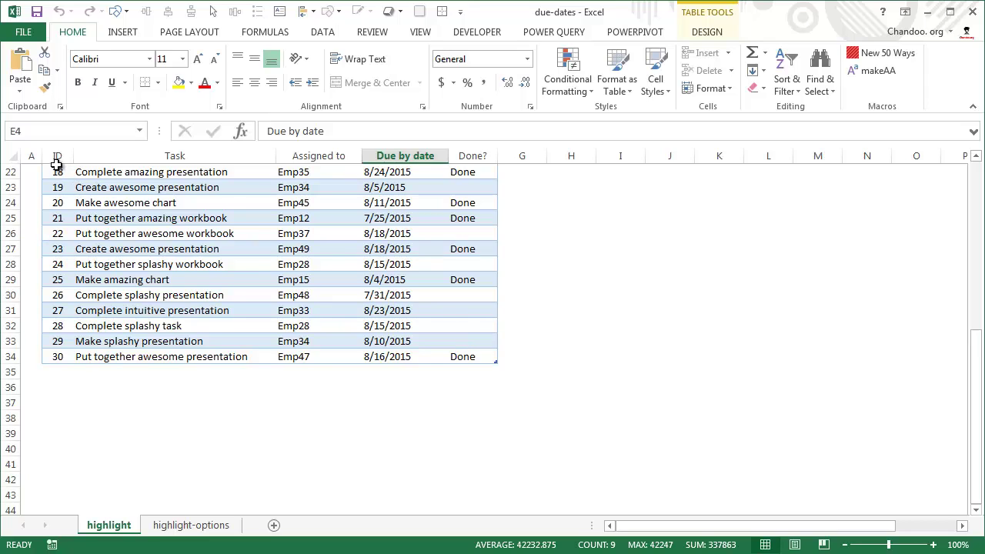
pyautogui.moveTo(56, 165); pyautogui.dragTo(57, 359)
pyautogui.click(59, 376)
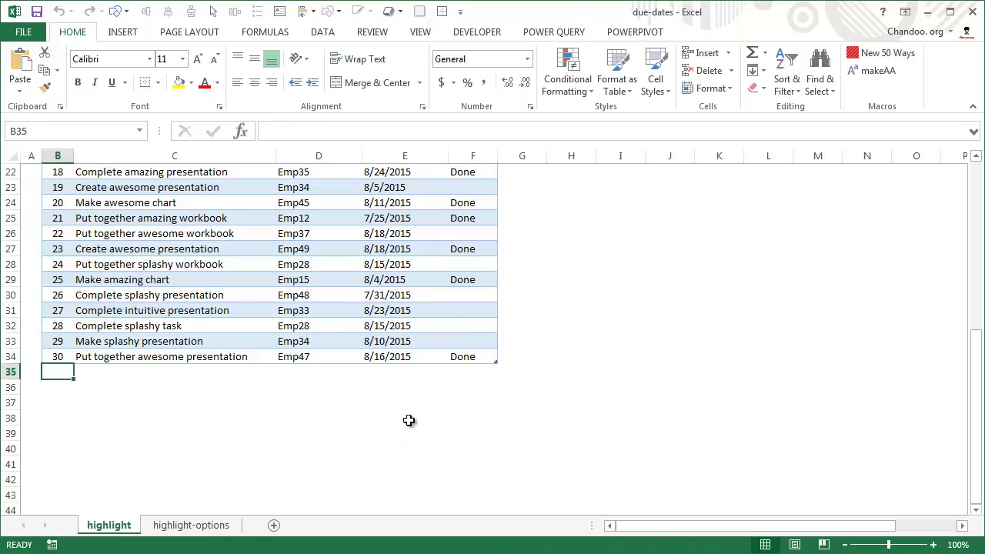
pyautogui.scroll(7, 482, 382)
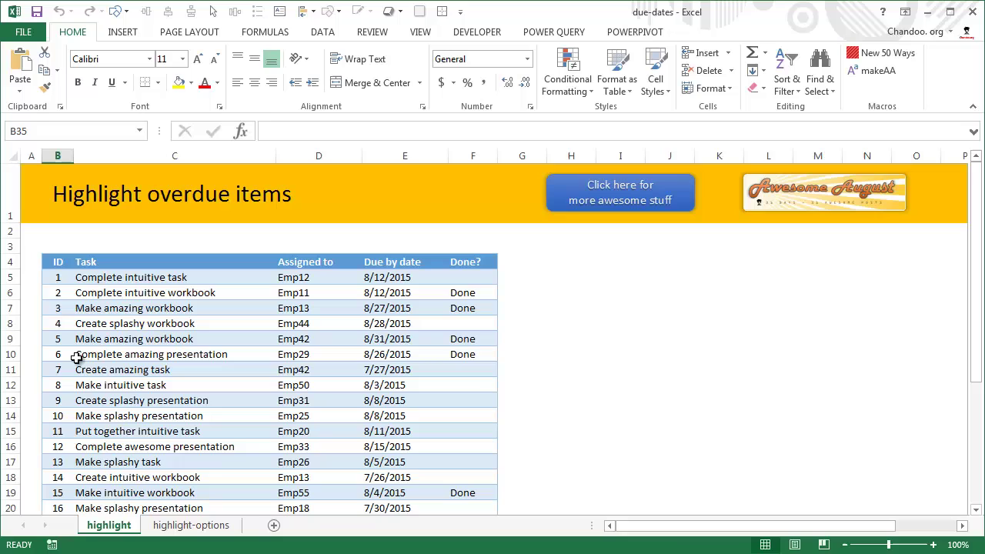
pyautogui.moveTo(77, 358); pyautogui.dragTo(467, 350)
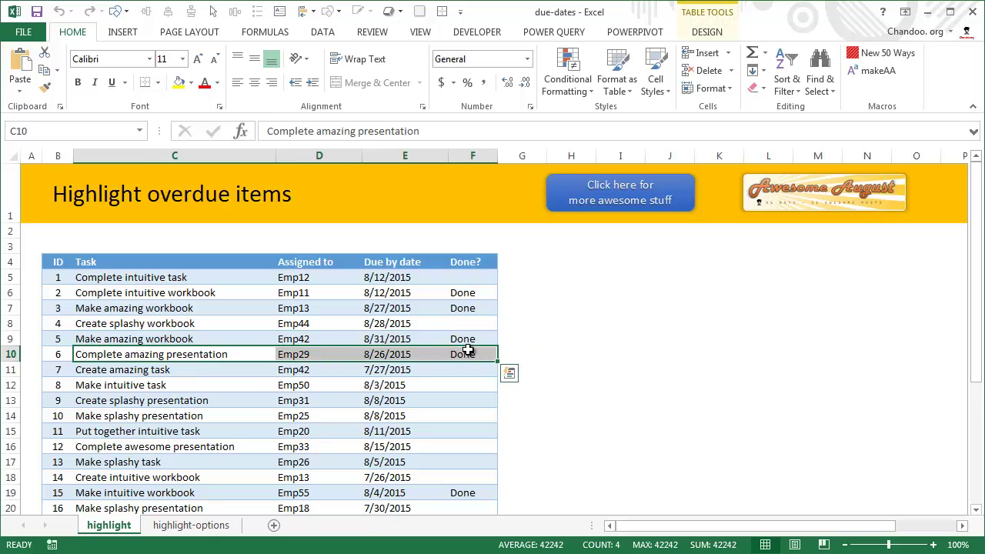
# Step: Apply a date-occurring highlight rule for This week with Light Red Fill with Dark Red Text to all due dates in E5:E34
pyautogui.click(388, 280)
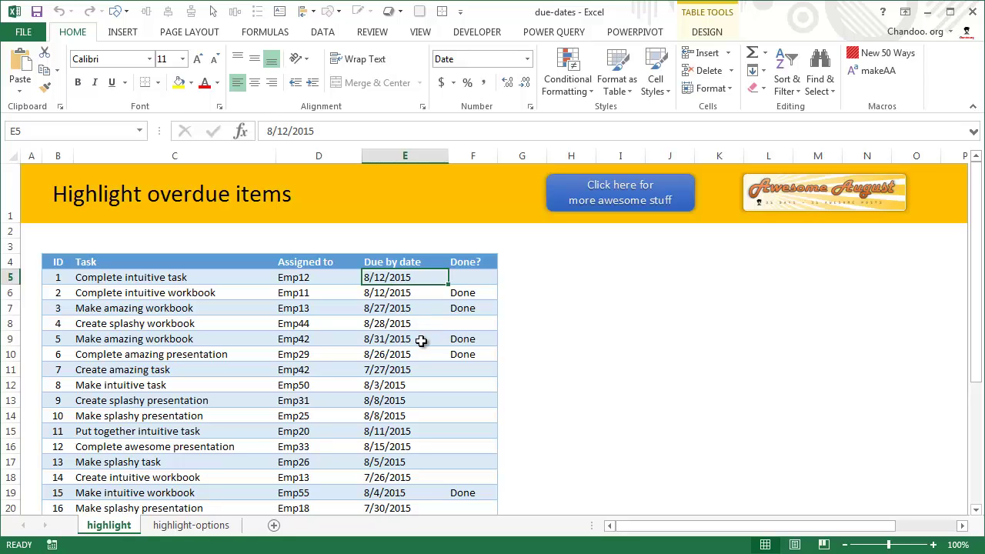
pyautogui.hotkey('ctrl', 'shift', 'Down')
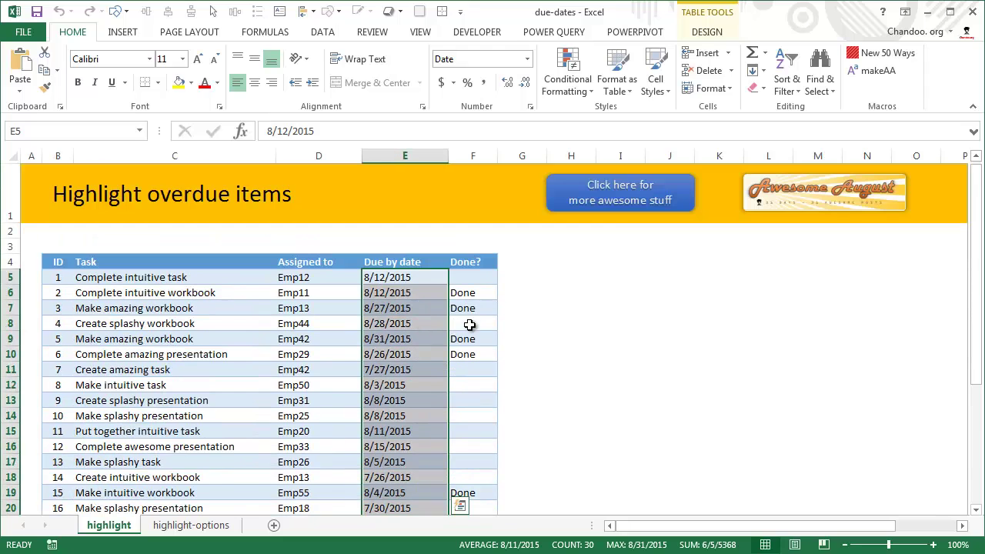
pyautogui.scroll(4, 471, 326)
pyautogui.click(560, 91)
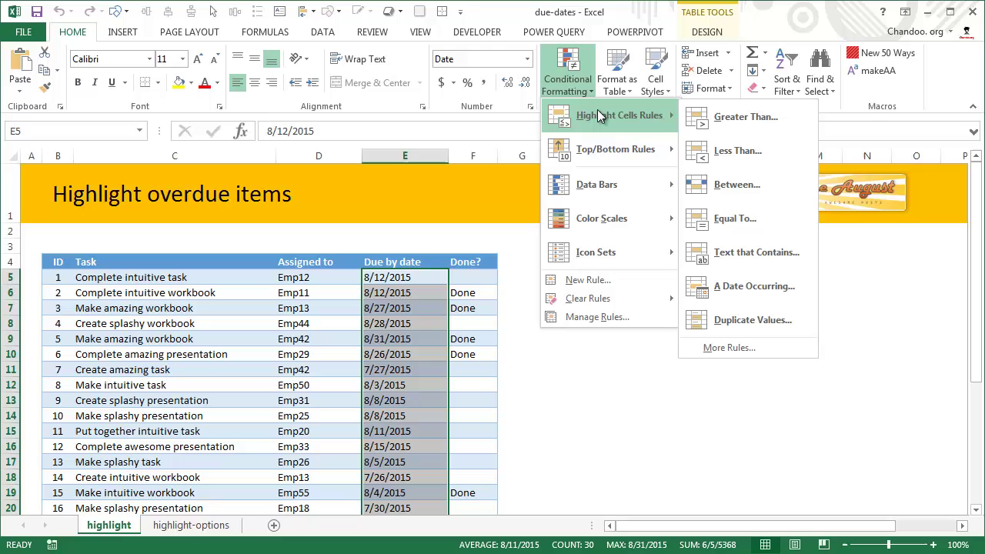
pyautogui.moveTo(604, 116)
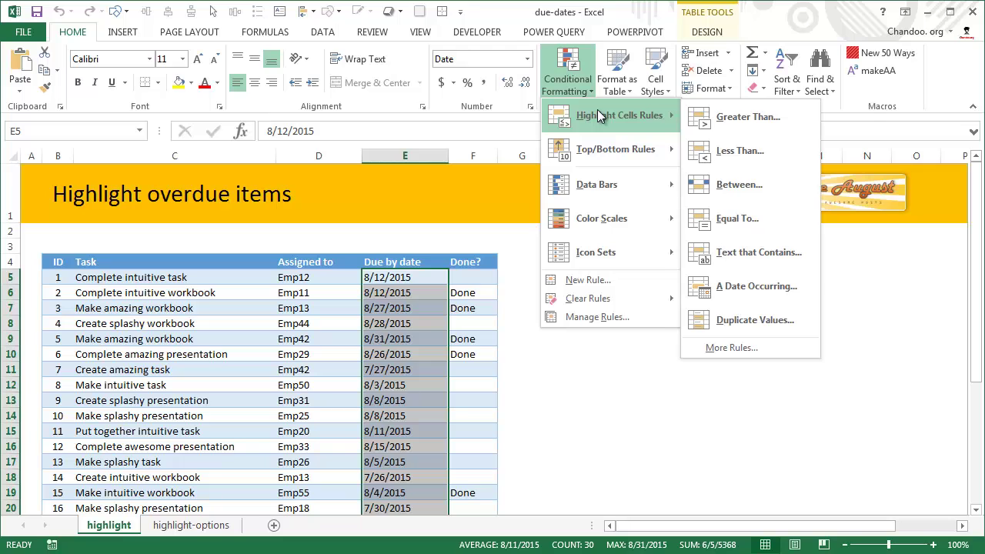
pyautogui.click(758, 280)
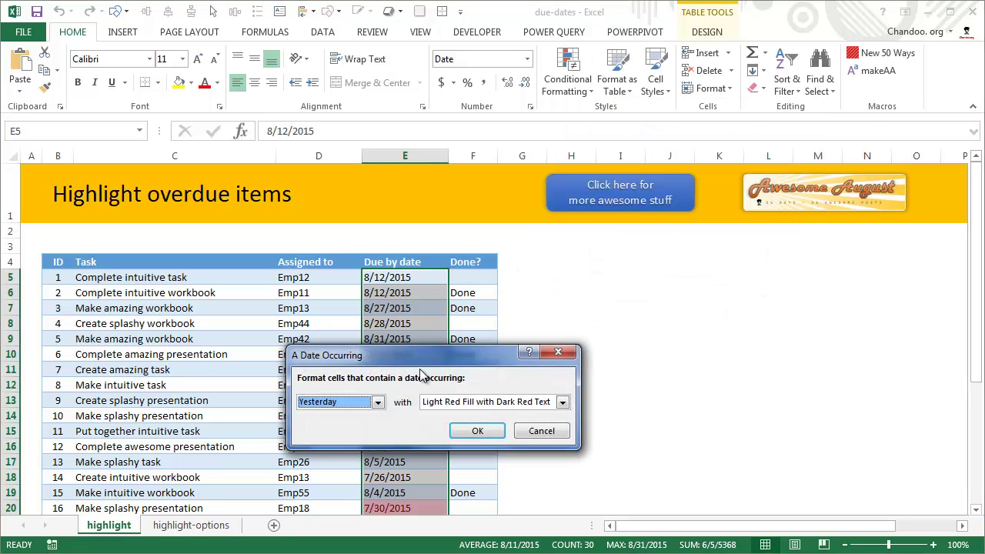
pyautogui.moveTo(388, 332); pyautogui.dragTo(567, 205)
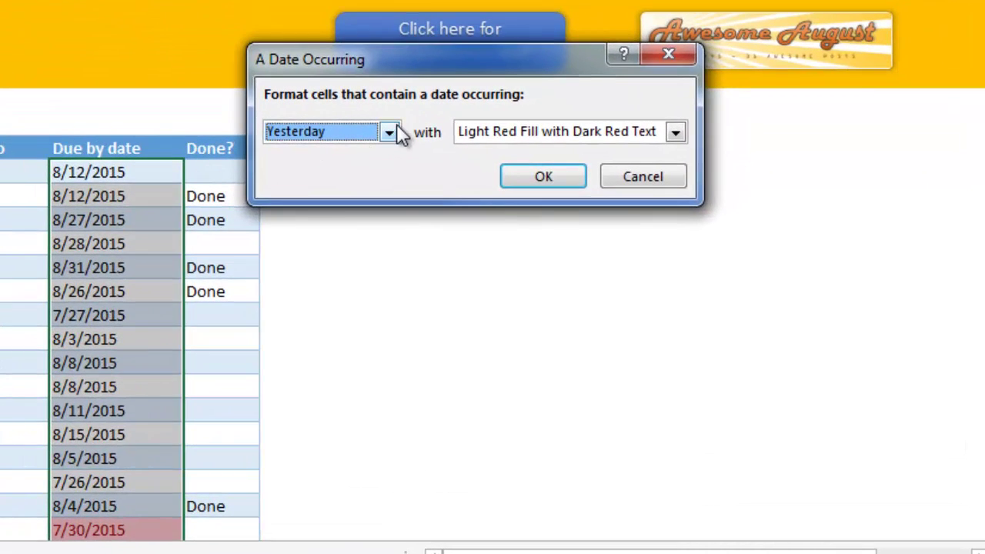
pyautogui.click(581, 251)
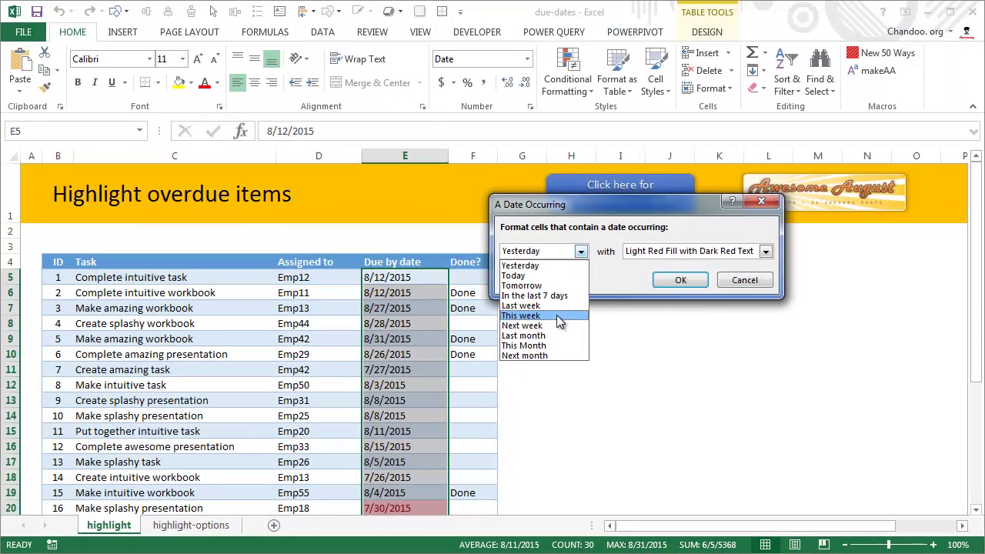
pyautogui.click(339, 232)
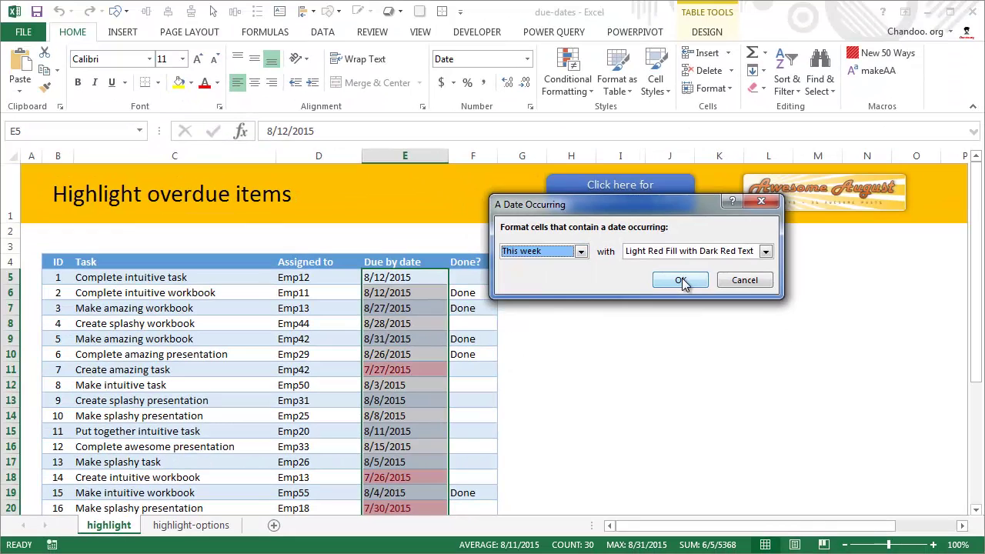
pyautogui.click(681, 280)
pyautogui.click(616, 384)
# Step: Check the Due by date column for the cells highlighted by the This week rule, including E11
pyautogui.scroll(-3, 616, 375)
pyautogui.scroll(2, 538, 339)
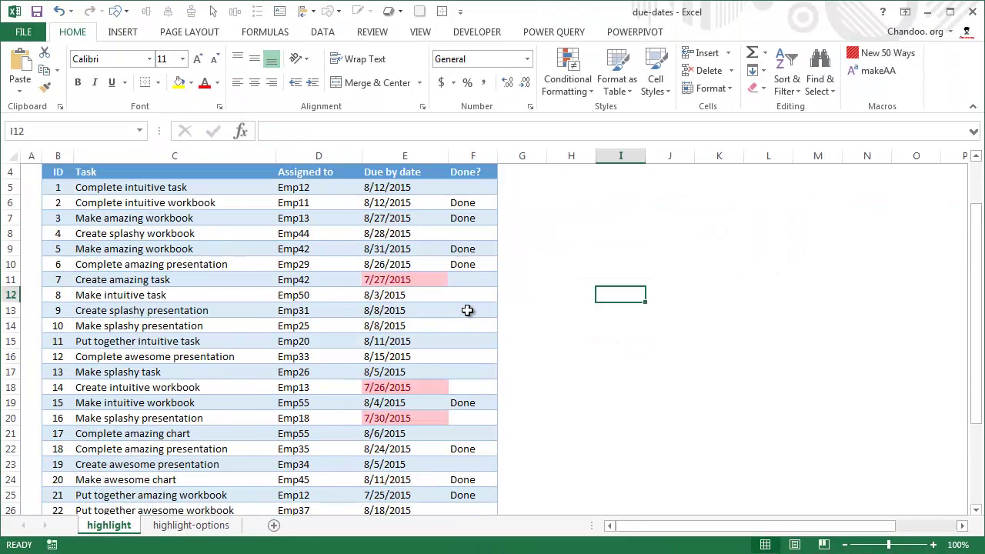
pyautogui.click(431, 279)
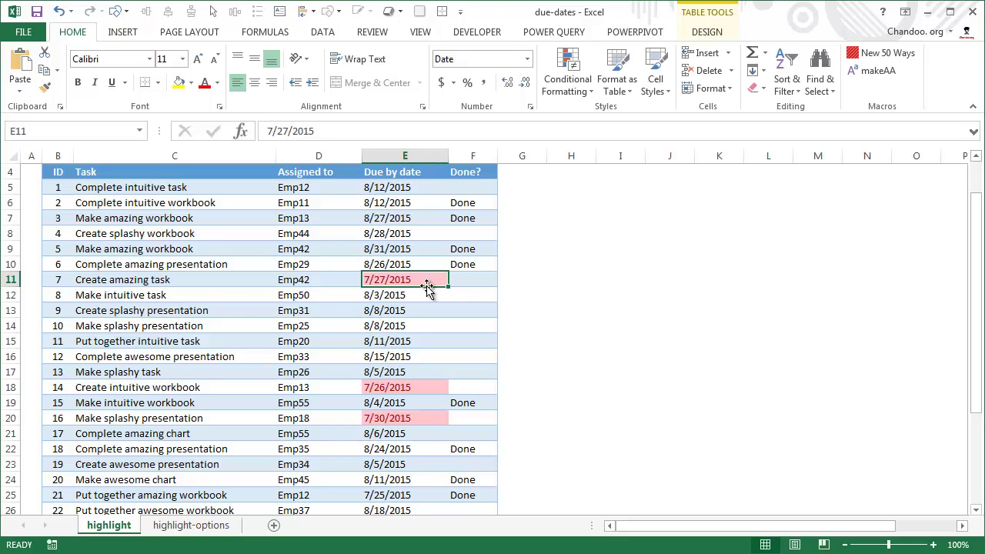
pyautogui.scroll(-6, 427, 287)
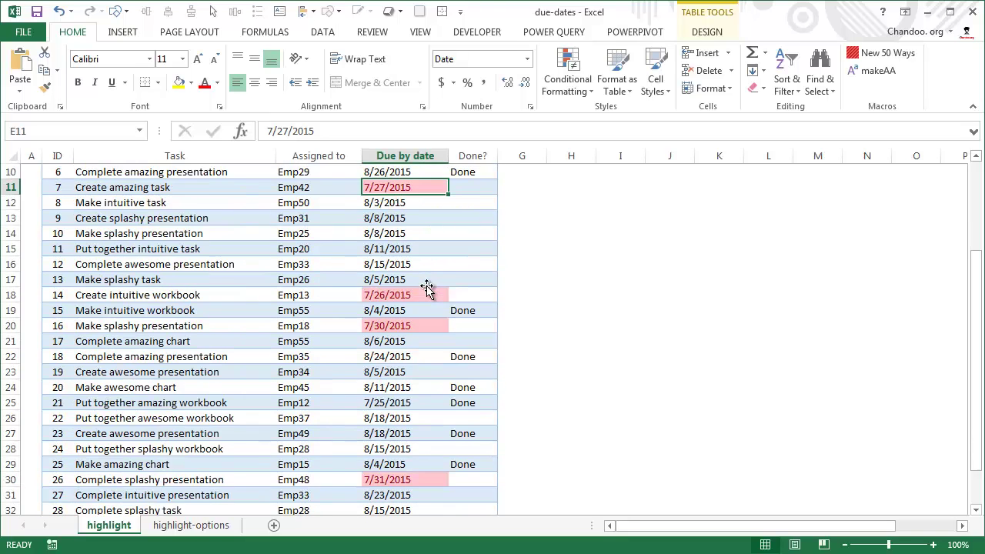
pyautogui.scroll(6, 427, 286)
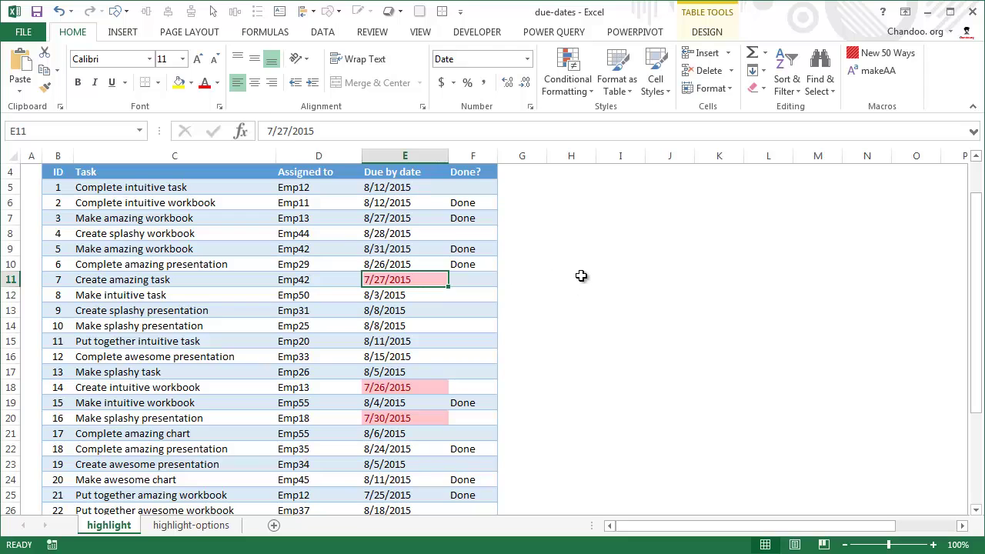
# Step: Enter the formula =TODAY() in cell E2 above the Due by date column
pyautogui.scroll(1, 585, 257)
pyautogui.click(393, 229)
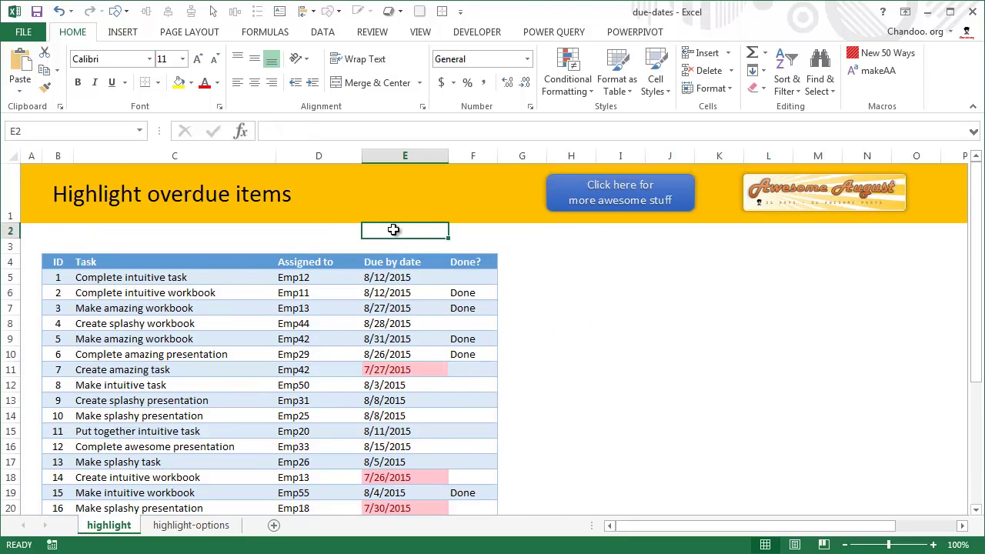
pyautogui.write('=to')
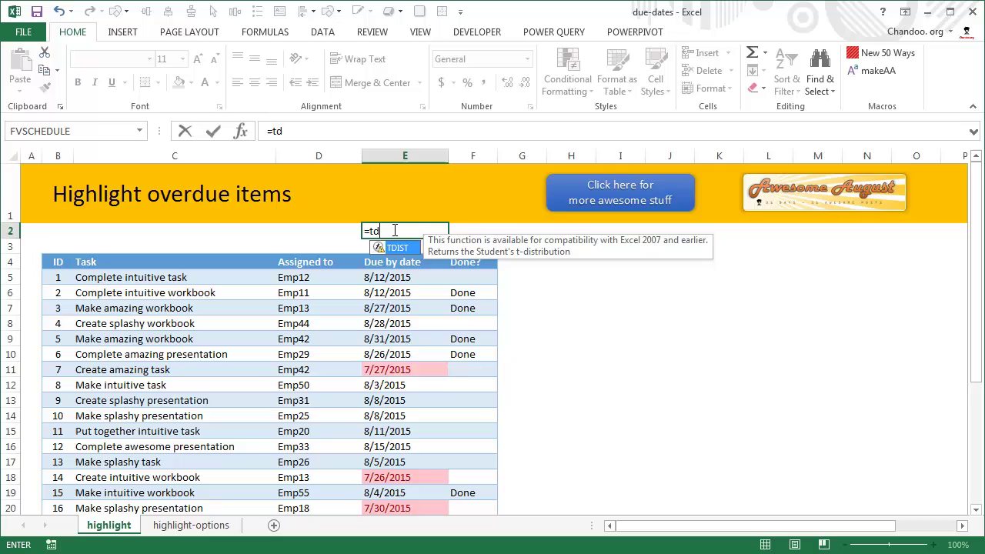
pyautogui.write('d')
pyautogui.press('Tab')
pyautogui.write(')')
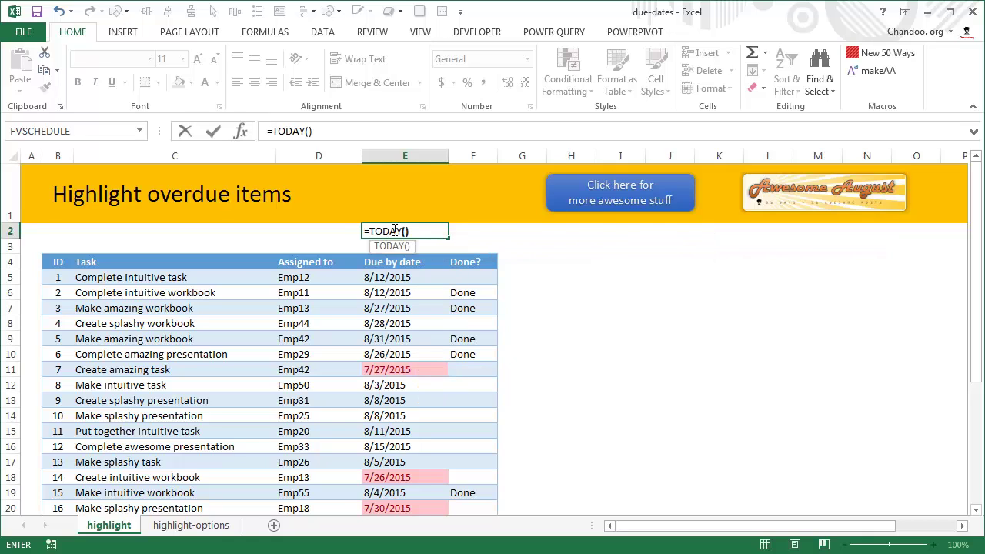
pyautogui.press('Return')
pyautogui.click(393, 230)
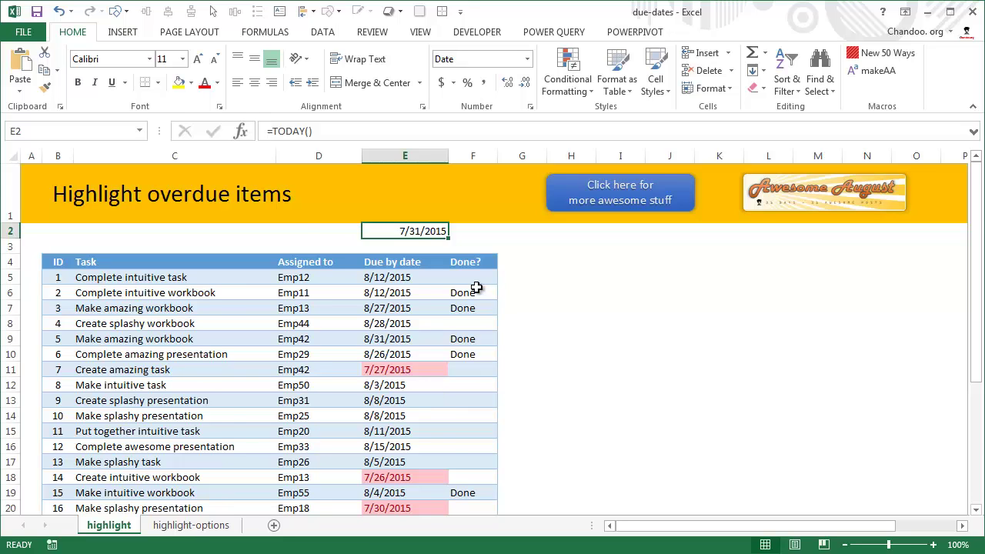
# Step: Compare the due dates in E5:E34 with today's date in E2 and inspect the highlighted date in E11
pyautogui.scroll(-2, 473, 286)
pyautogui.scroll(2, 476, 287)
pyautogui.hotkey('ctrl', '6')
pyautogui.hotkey('ctrl', '6')
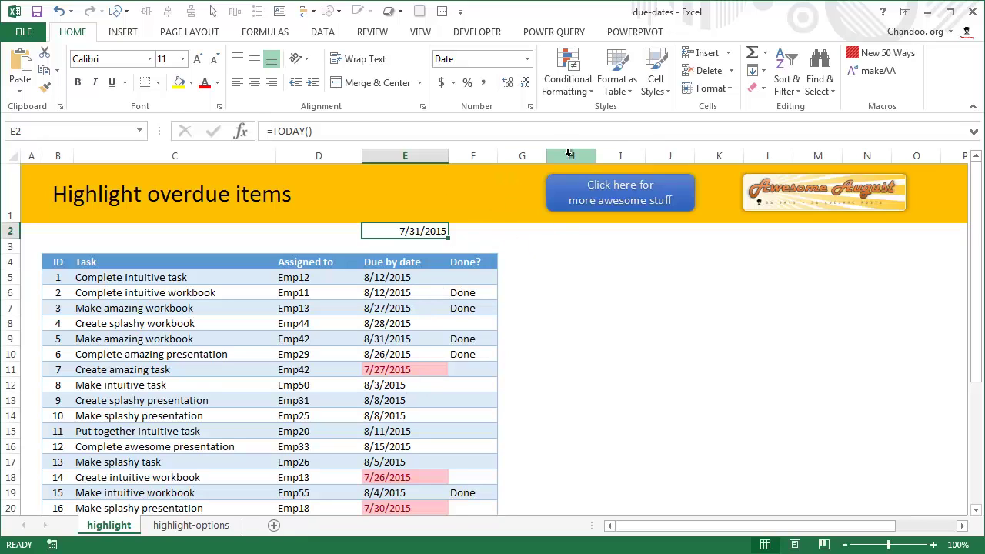
pyautogui.scroll(-5, 396, 347)
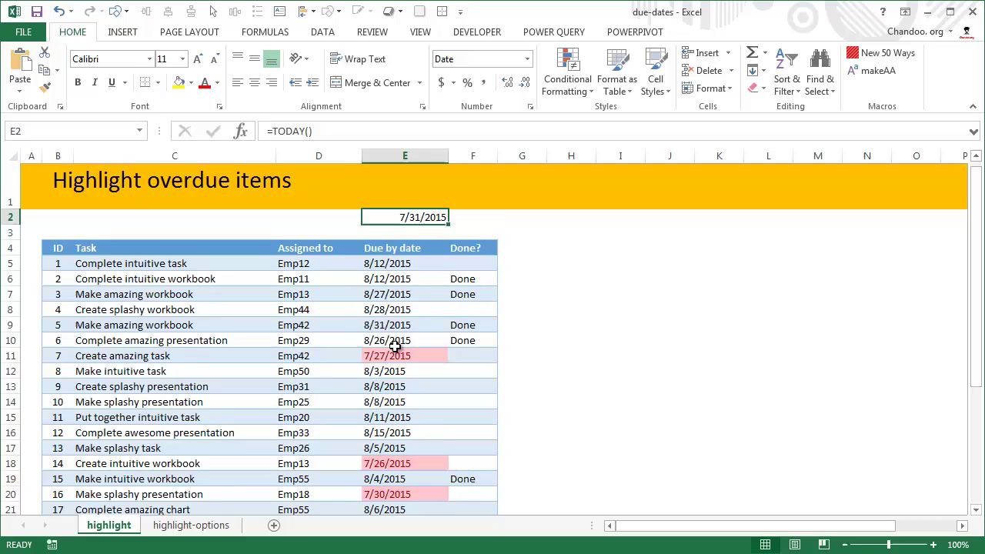
pyautogui.scroll(5, 395, 347)
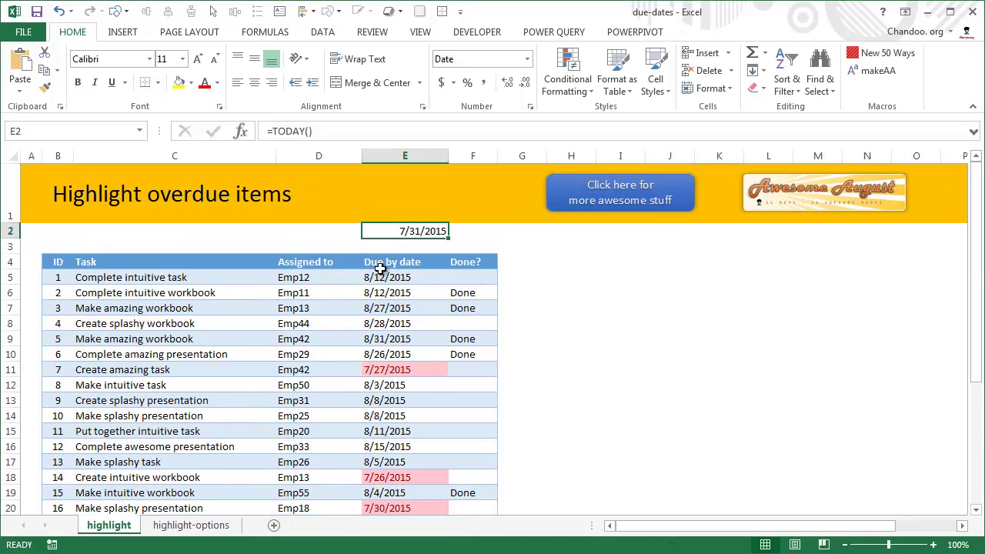
pyautogui.moveTo(421, 279); pyautogui.dragTo(408, 499)
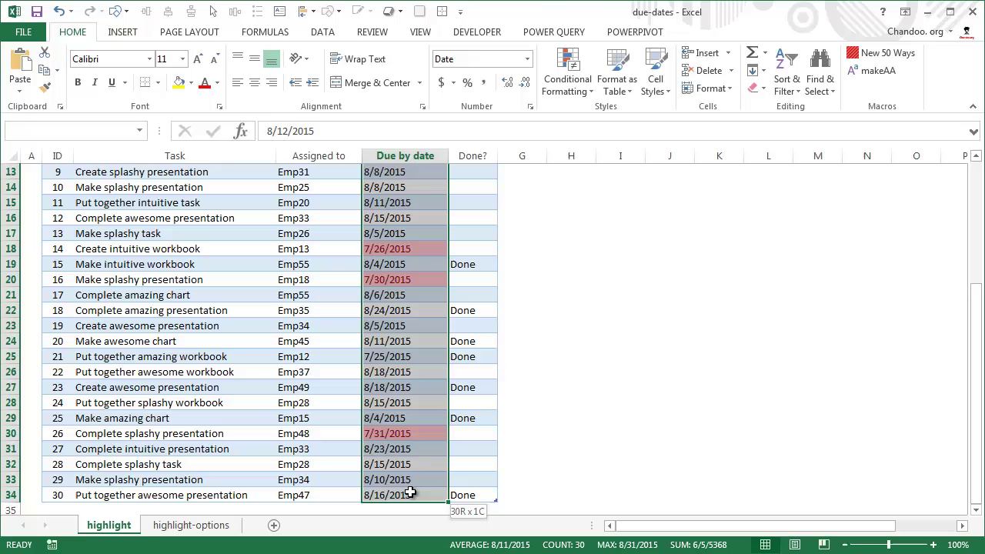
pyautogui.moveTo(410, 492); pyautogui.dragTo(410, 493)
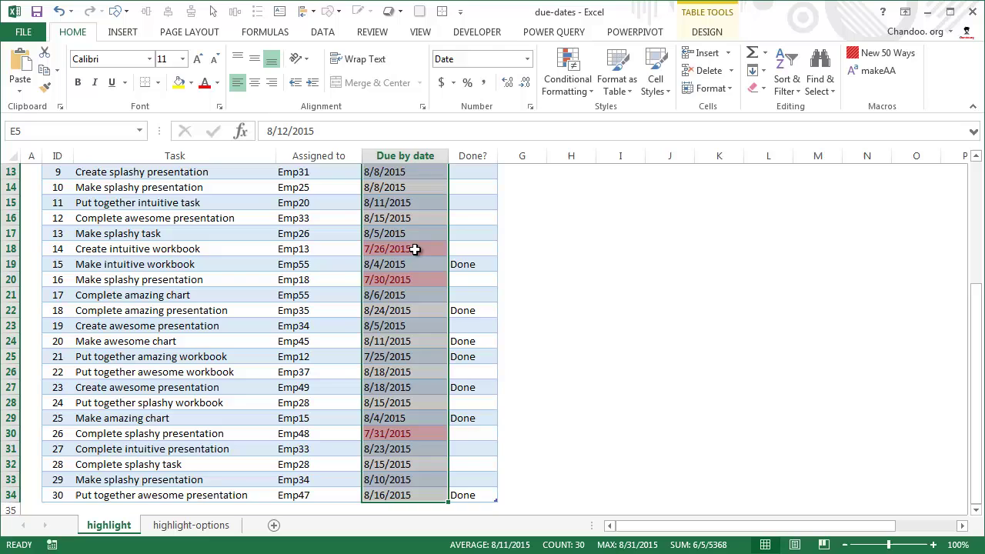
pyautogui.scroll(4, 398, 295)
pyautogui.click(402, 374)
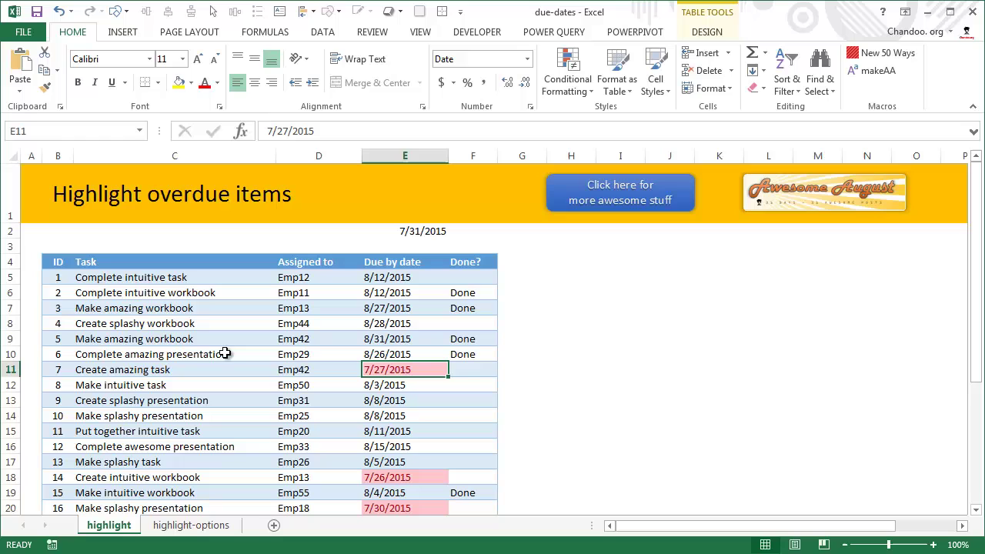
# Step: Inspect the first task names and complete rows 10 and 11, and review the highlighted due dates against the Done? entries
pyautogui.moveTo(146, 278); pyautogui.dragTo(143, 359)
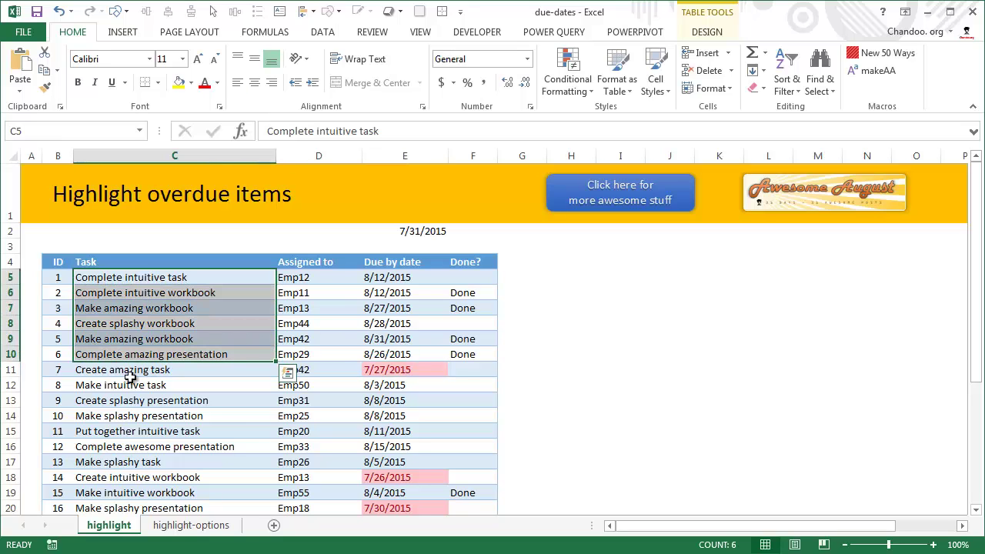
pyautogui.click(100, 356)
pyautogui.moveTo(65, 354); pyautogui.dragTo(469, 355)
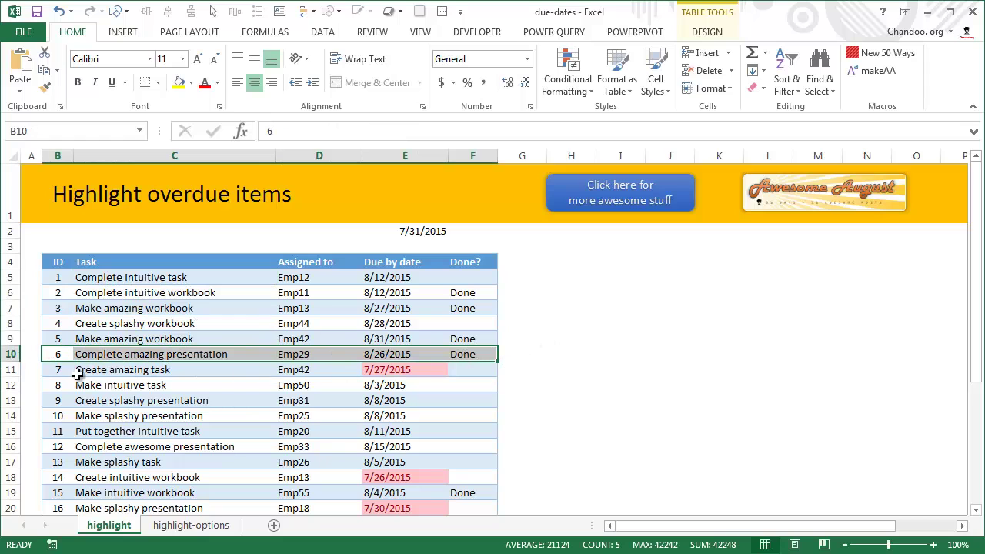
pyautogui.moveTo(78, 373); pyautogui.dragTo(482, 372)
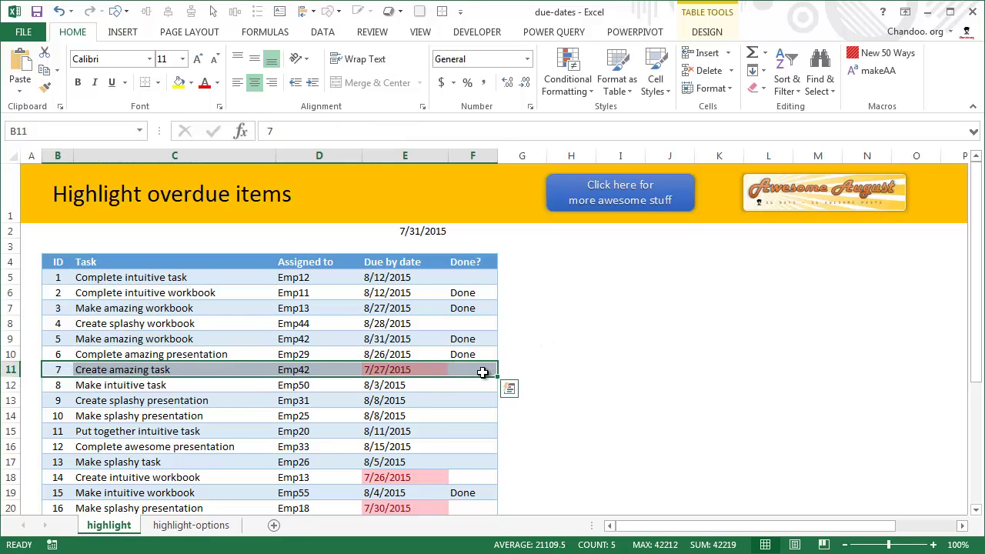
pyautogui.scroll(-3, 454, 436)
pyautogui.scroll(1, 450, 427)
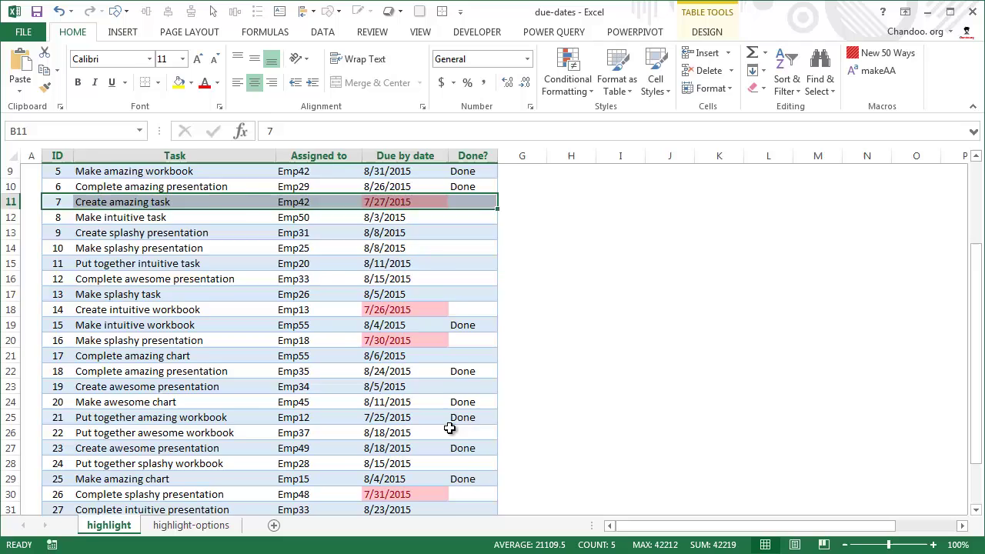
pyautogui.scroll(3, 449, 428)
pyautogui.moveTo(416, 275); pyautogui.dragTo(430, 496)
pyautogui.scroll(-3, 457, 402)
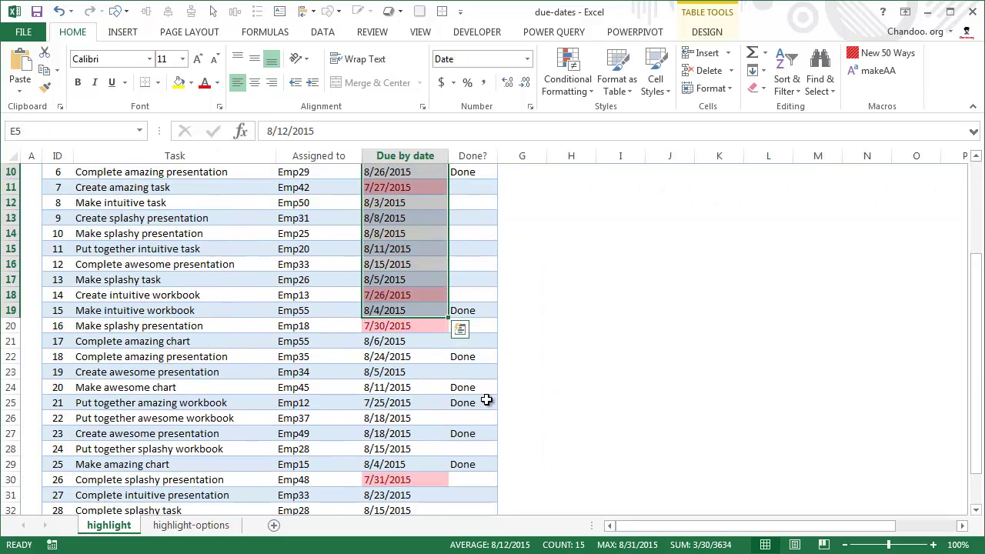
pyautogui.scroll(3, 479, 329)
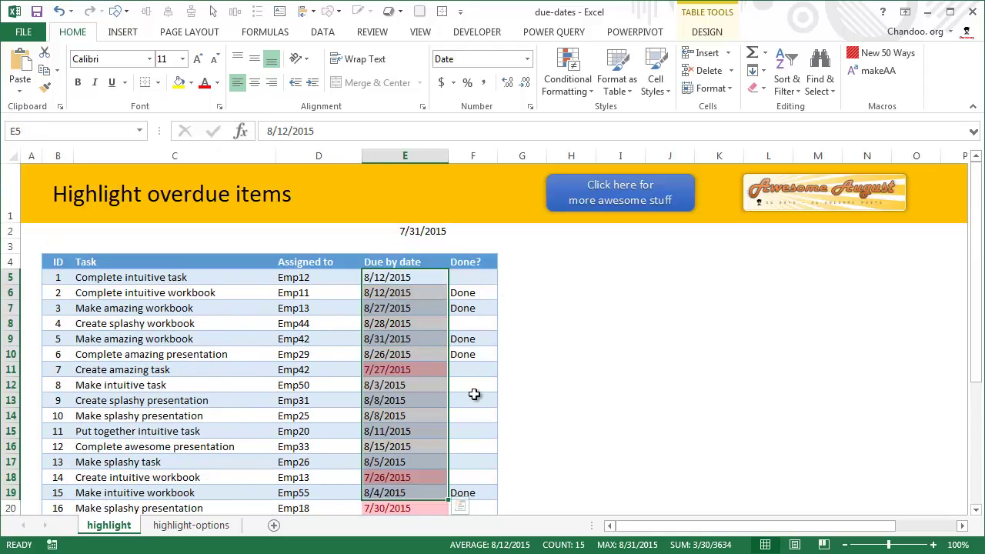
# Step: Mark task 7 in row 11 as Done in the Done? column
pyautogui.click(471, 371)
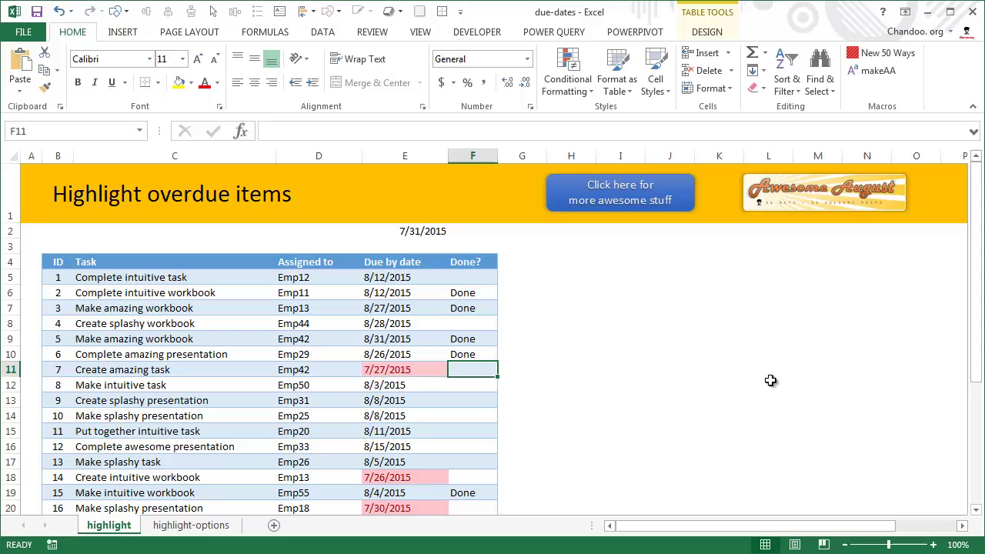
pyautogui.write('Done')
pyautogui.press('Return')
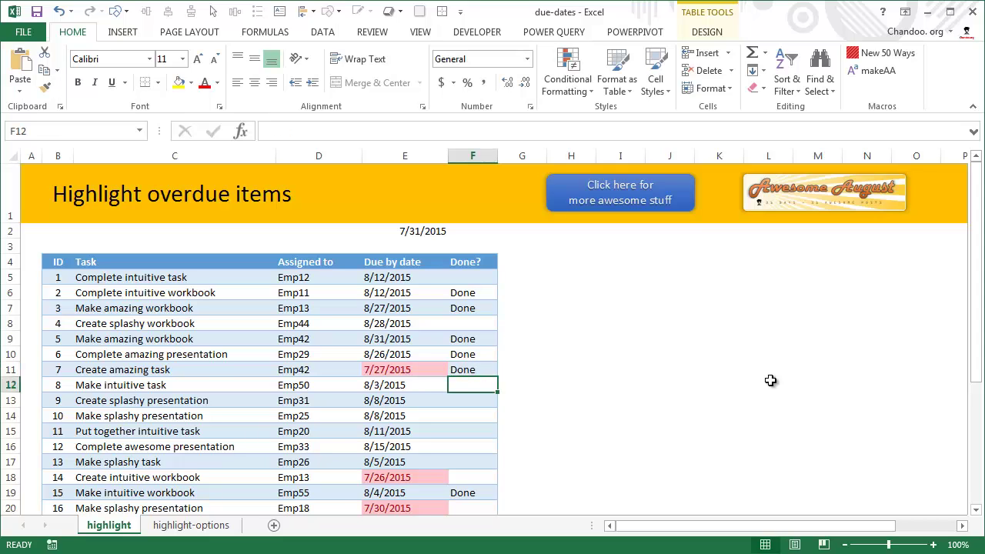
# Step: Check how the date rule treats the completed task in row 11 by examining its due date and Done? cells
pyautogui.click(425, 369)
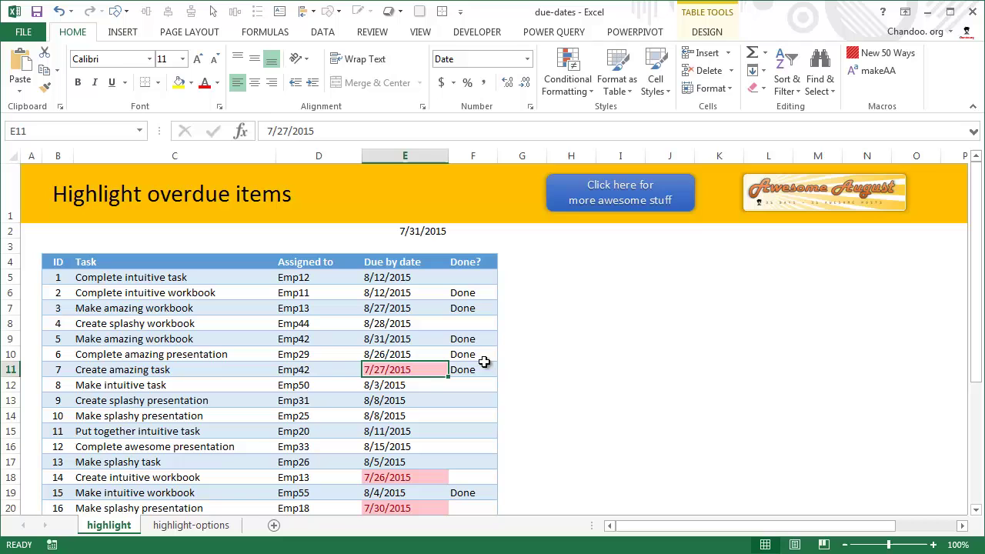
pyautogui.moveTo(486, 369); pyautogui.dragTo(50, 376)
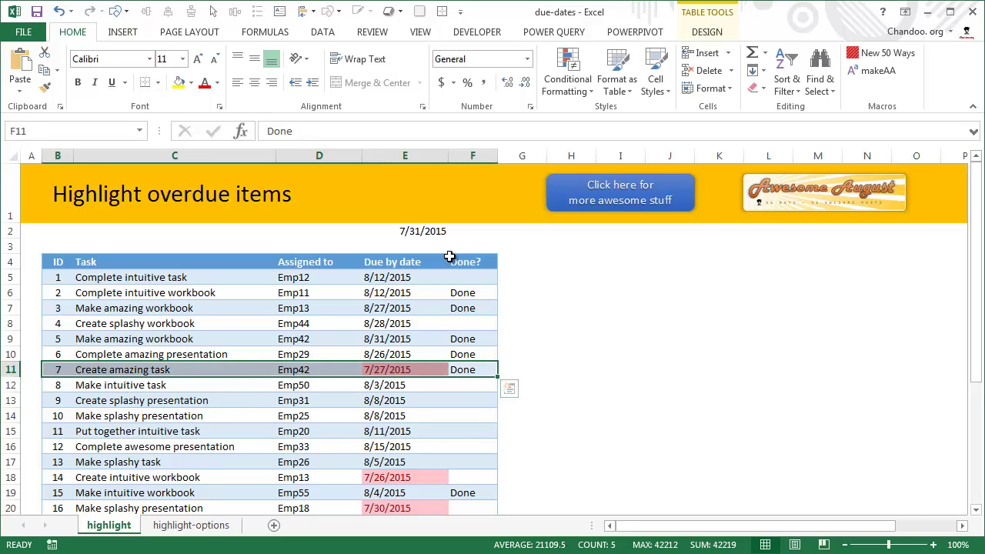
pyautogui.scroll(-8, 510, 335)
pyautogui.scroll(8, 511, 321)
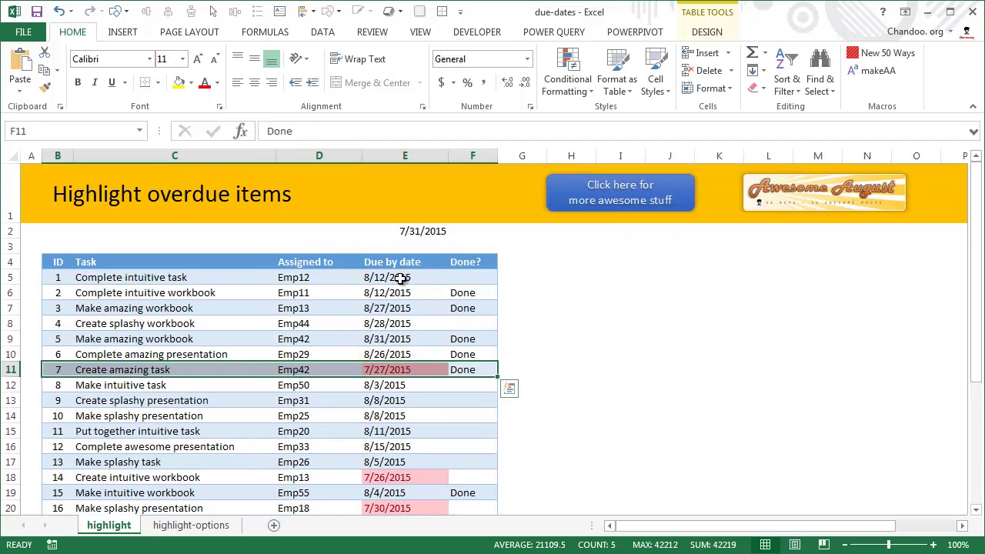
pyautogui.click(395, 279)
pyautogui.moveTo(395, 371)
pyautogui.mouseDown()
pyautogui.moveTo(395, 442)
pyautogui.moveTo(402, 370)
pyautogui.mouseUp()
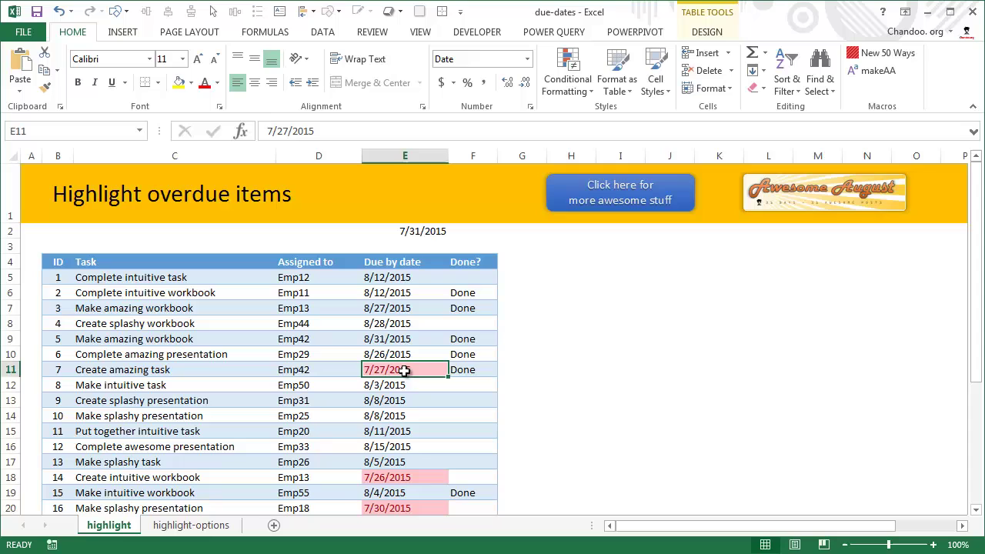
pyautogui.click(485, 369)
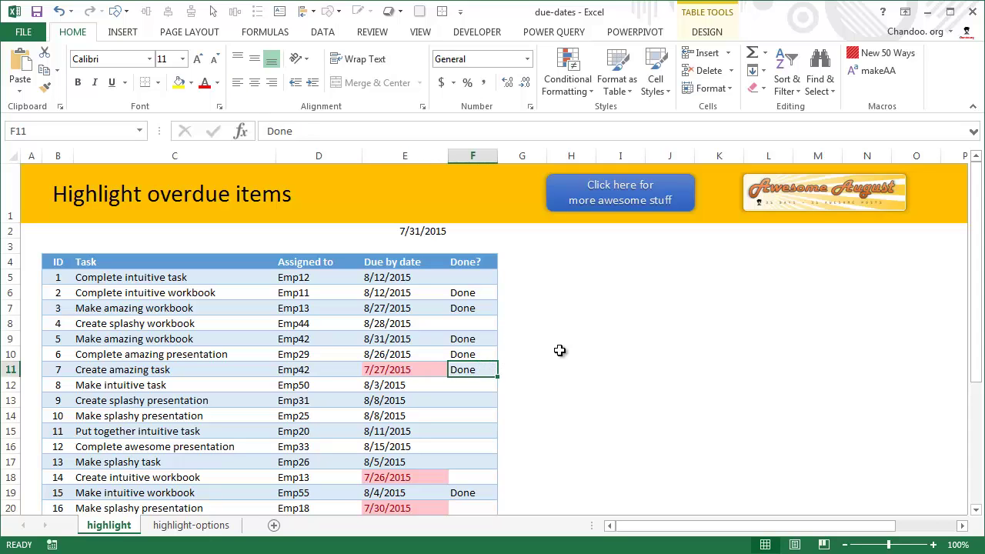
# Step: Note the highlighting criteria beside the table: "Unfinished" in H5 and "Due in next 7 days" in H6
pyautogui.click(577, 276)
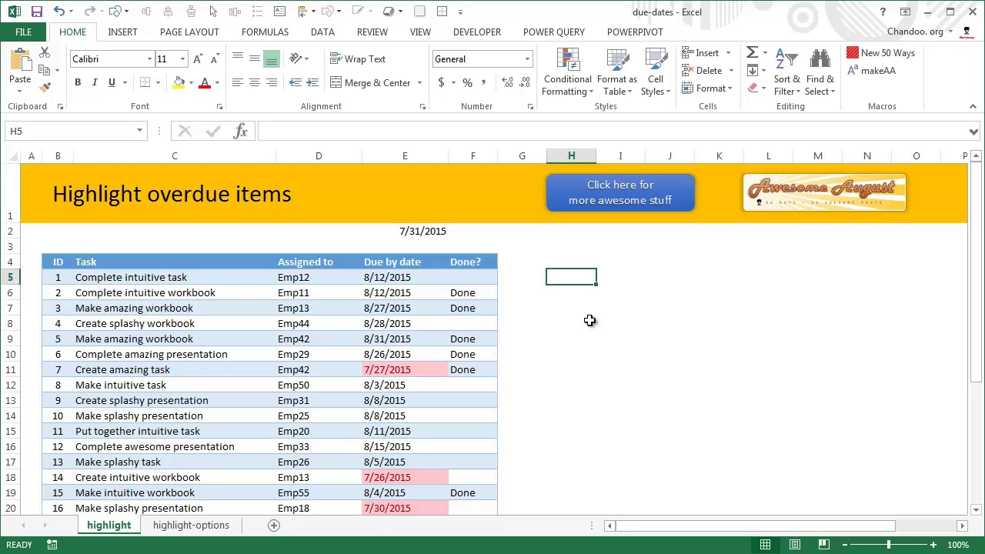
pyautogui.write('Und')
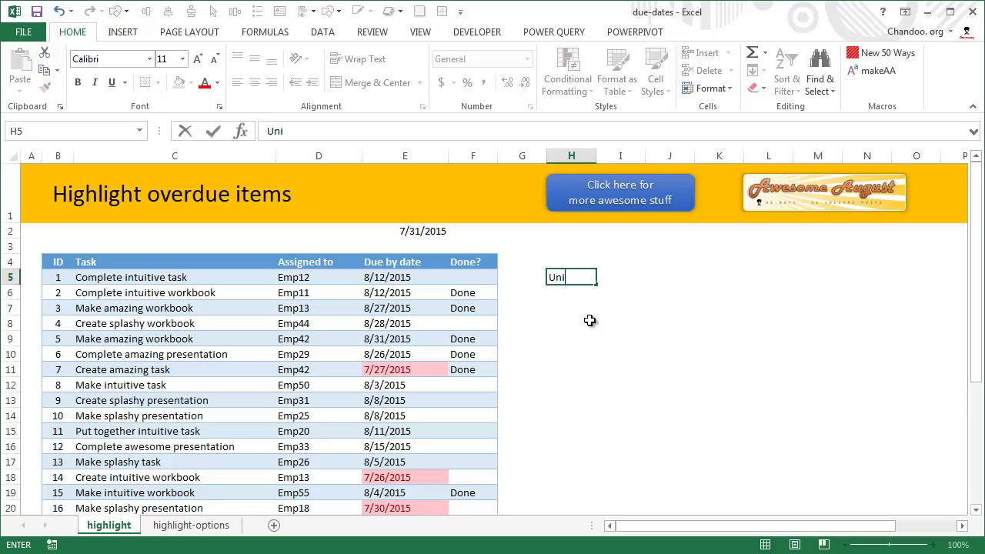
pyautogui.press('BackSpace')
pyautogui.write('finished')
pyautogui.press('Return')
pyautogui.write('D')
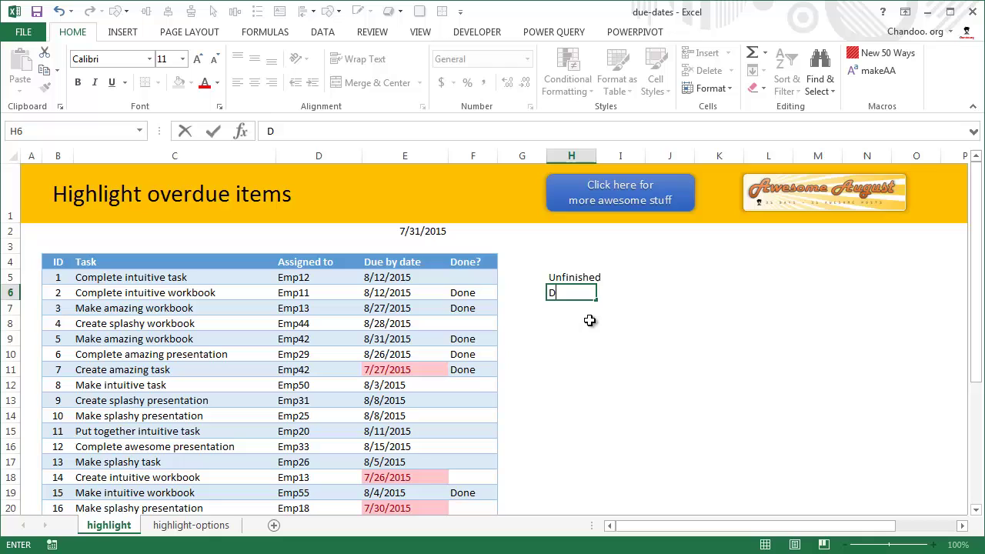
pyautogui.write('ue in next 7 days')
pyautogui.press('Return')
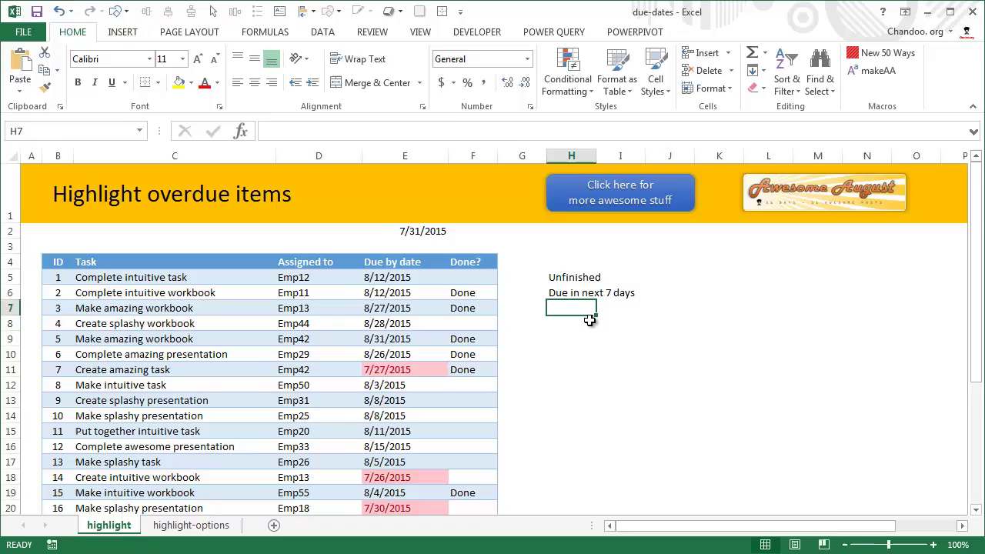
# Step: Label H7 as Start and enter =TODAY() in I7
pyautogui.write('Start')
pyautogui.press('Tab')
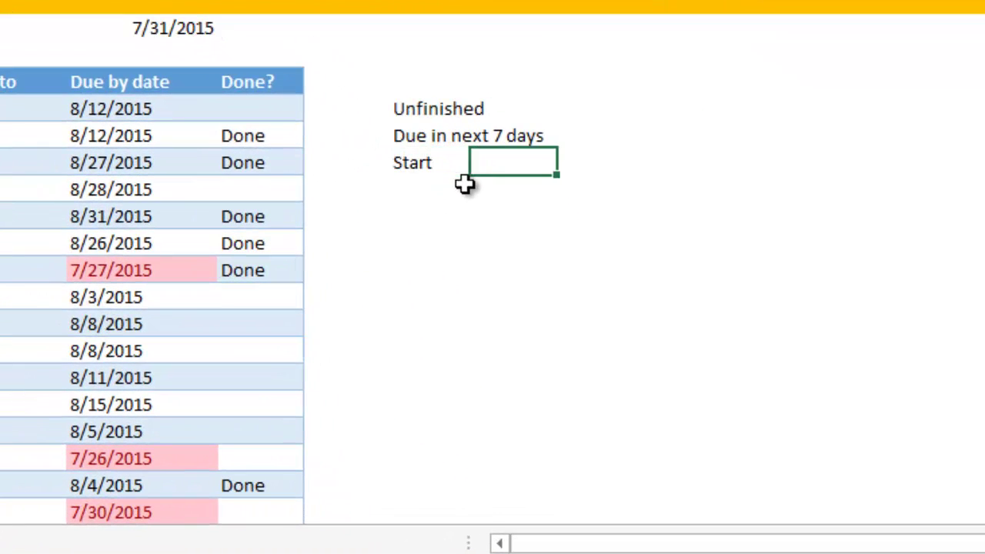
pyautogui.write('=to')
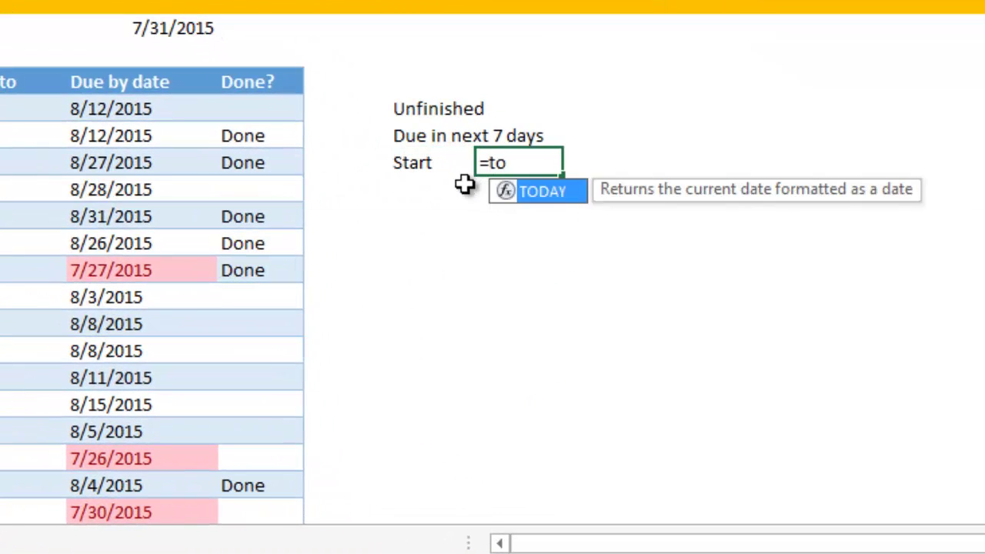
pyautogui.press('Tab')
pyautogui.write(')')
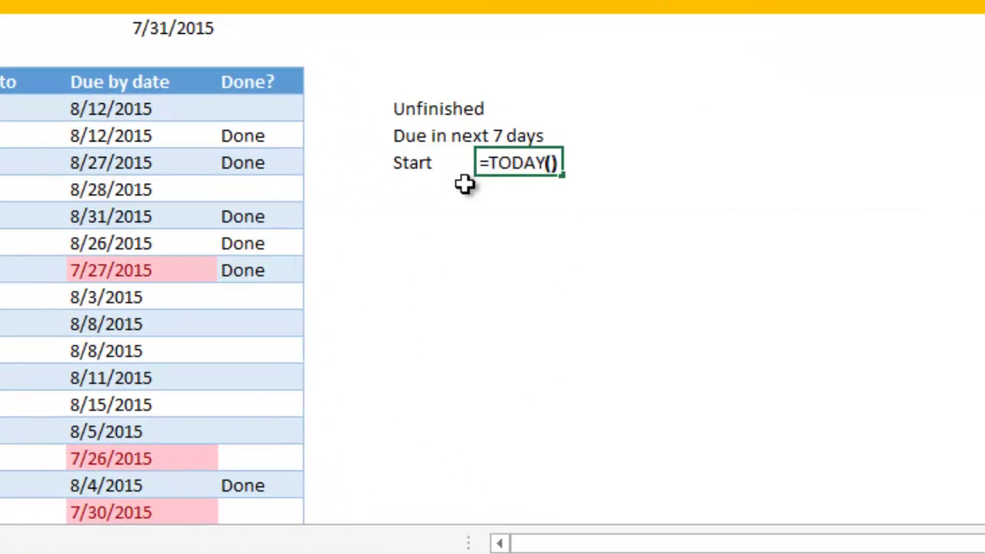
pyautogui.press('Return')
# Step: Label H8 as End and calculate the end date in I8 as the I7 start date plus 6 days
pyautogui.write('End')
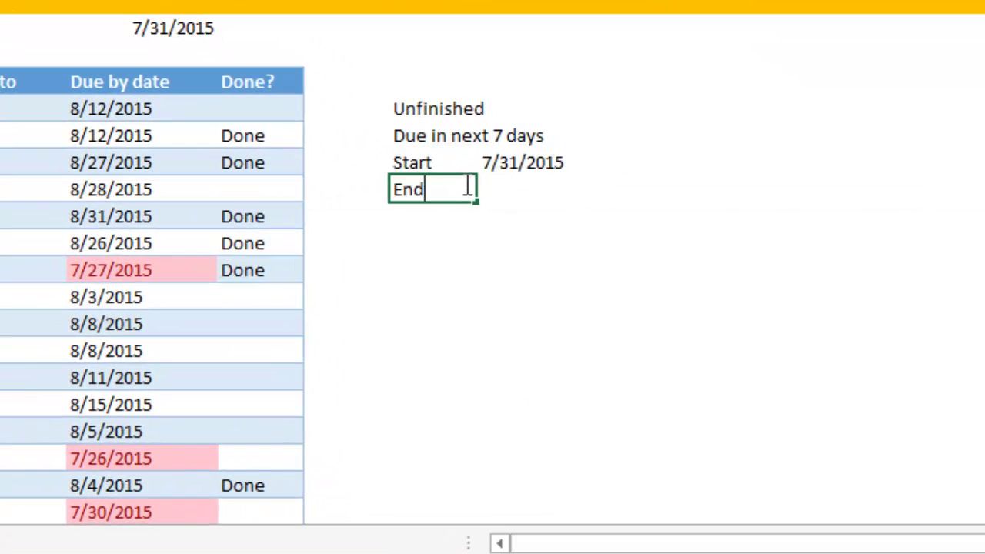
pyautogui.press('Tab')
pyautogui.press('F12')
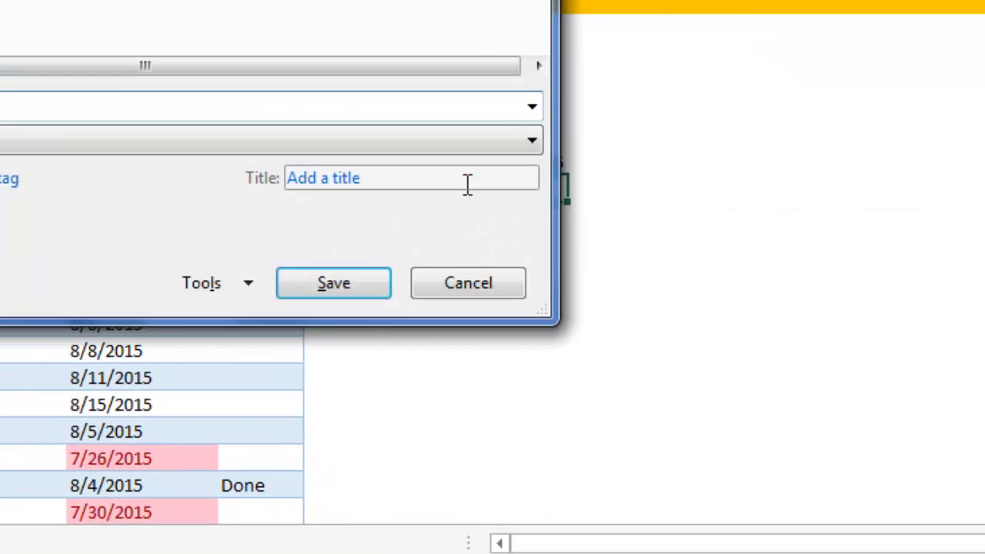
pyautogui.press('Escape')
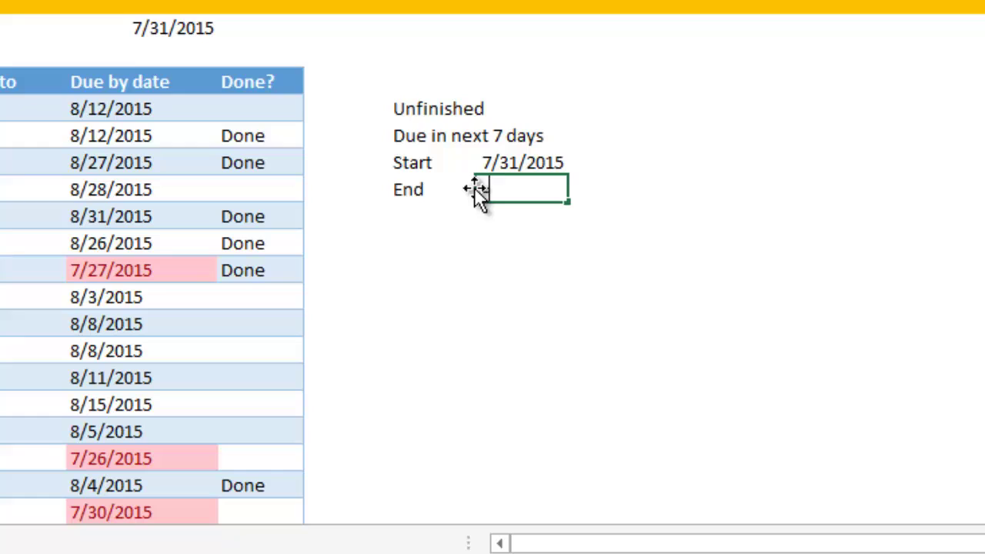
pyautogui.write('=')
pyautogui.press('Down')
pyautogui.press('Up')
pyautogui.press('Up')
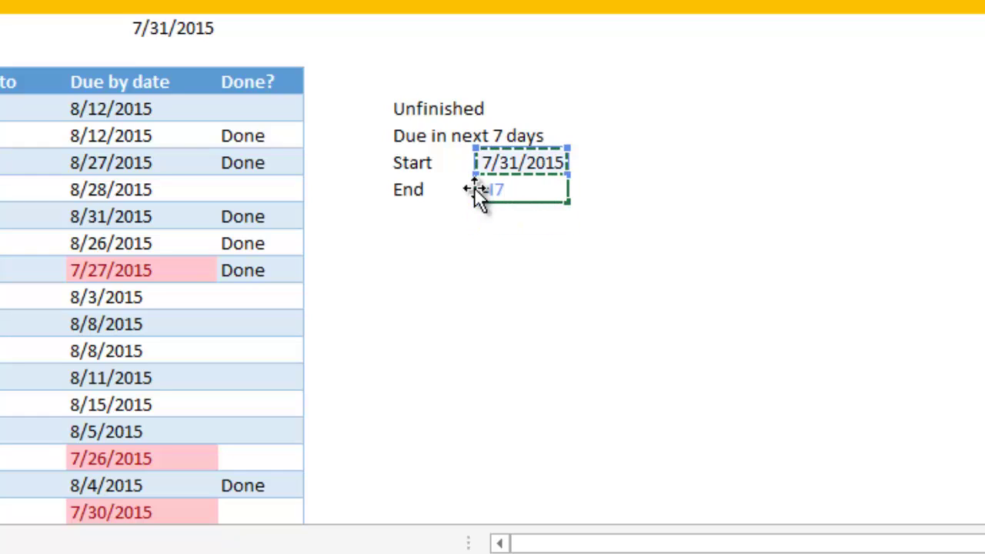
pyautogui.write('+7')
pyautogui.press('Return')
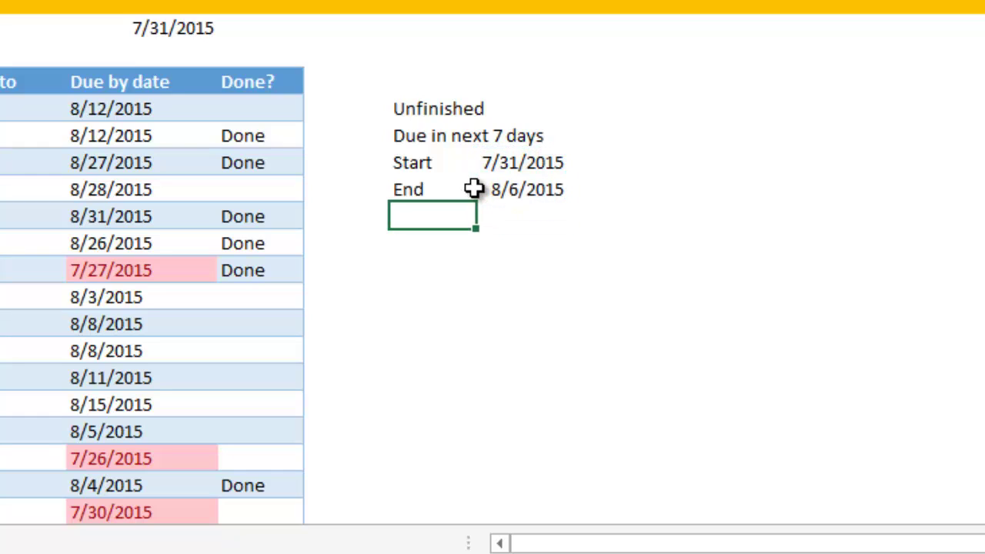
# Step: Review the Start and End dates, the formula behind the Start date in I7, and the Unfinished criterion
pyautogui.click(513, 162)
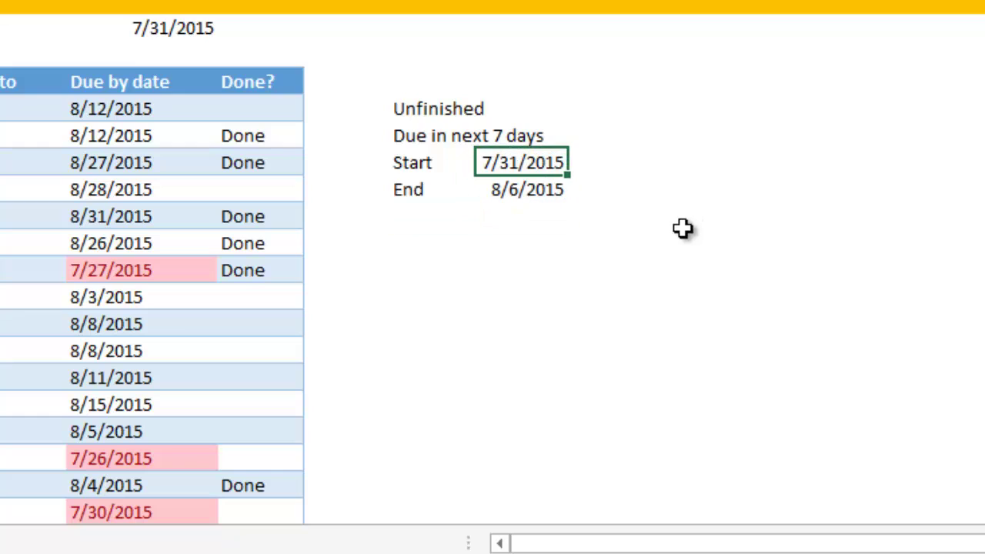
pyautogui.click(539, 192)
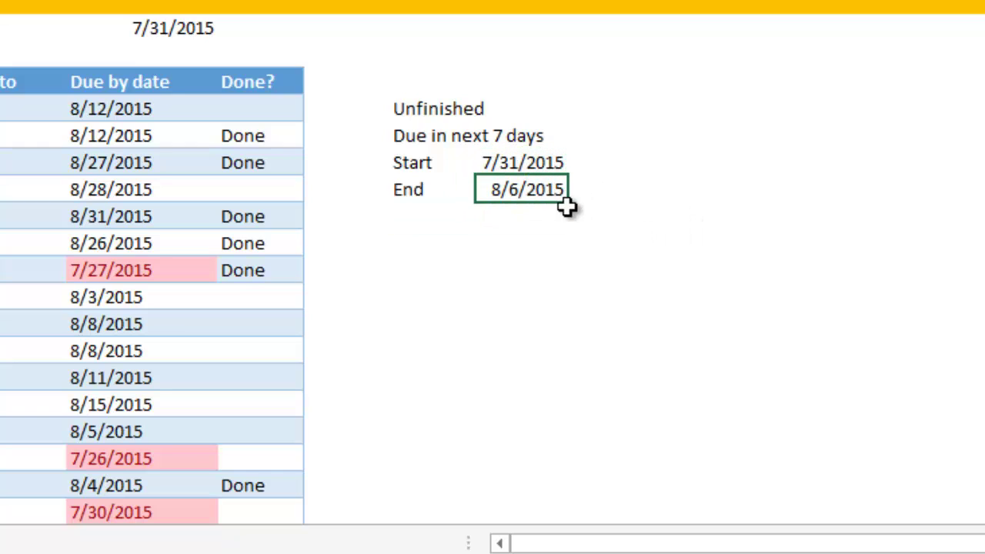
pyautogui.click(508, 157)
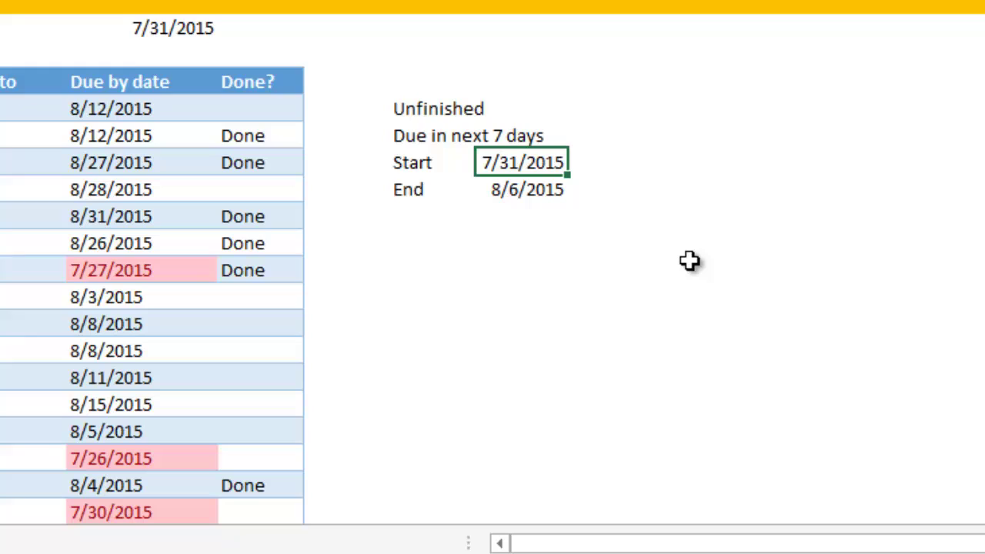
pyautogui.press('F2')
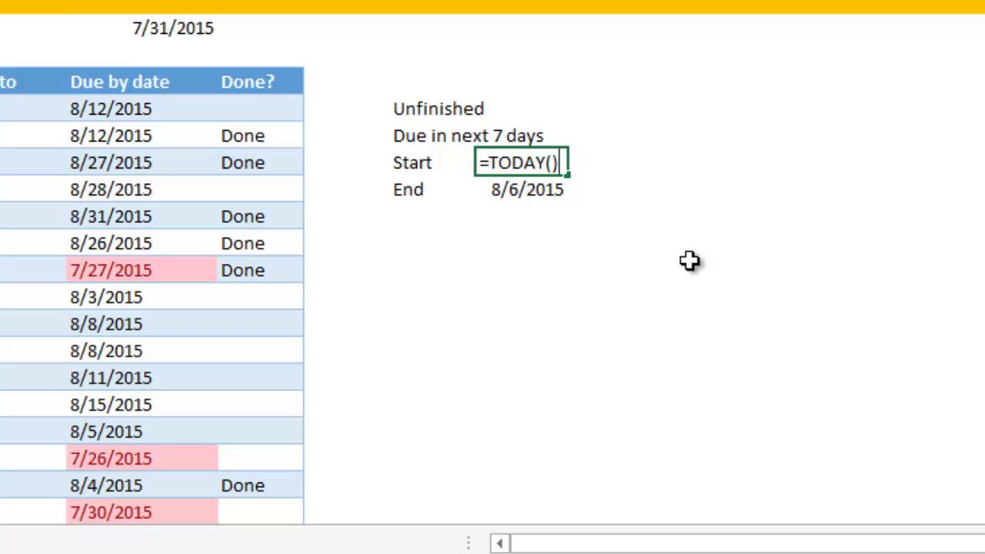
pyautogui.press('Escape')
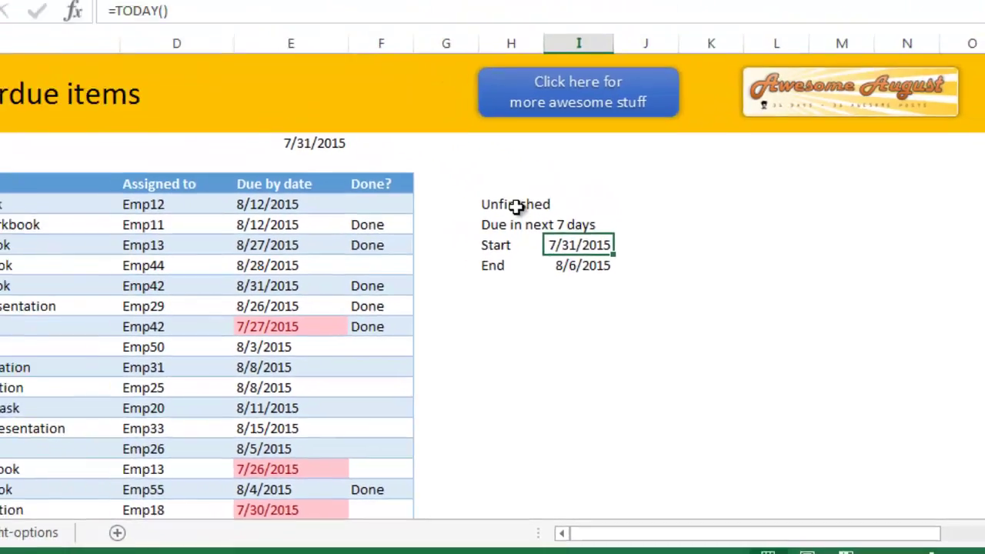
pyautogui.click(440, 108)
# Step: Add borders and a light orange fill to the Start and End date cells I7:I8
pyautogui.moveTo(620, 309); pyautogui.dragTo(635, 325)
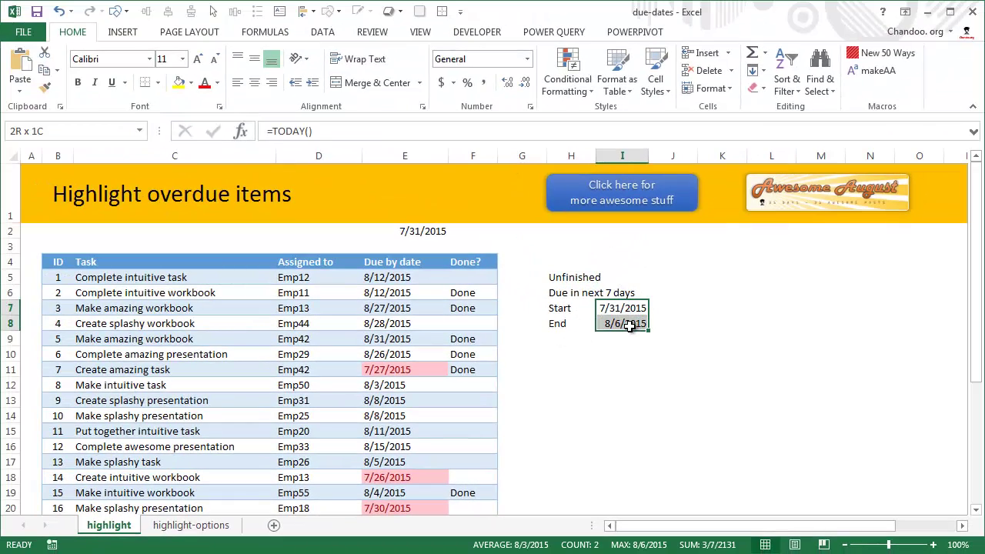
pyautogui.click(158, 82)
pyautogui.click(151, 215)
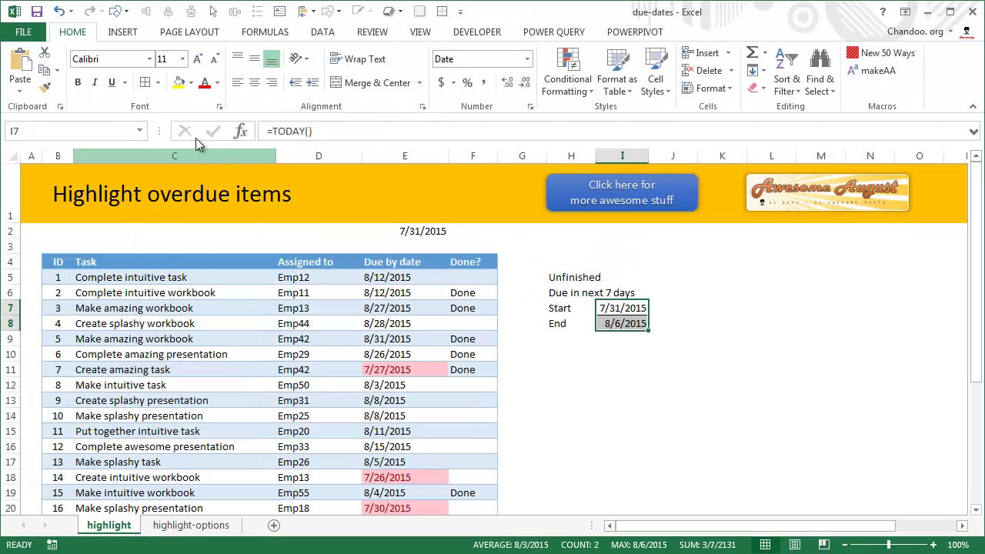
pyautogui.click(192, 83)
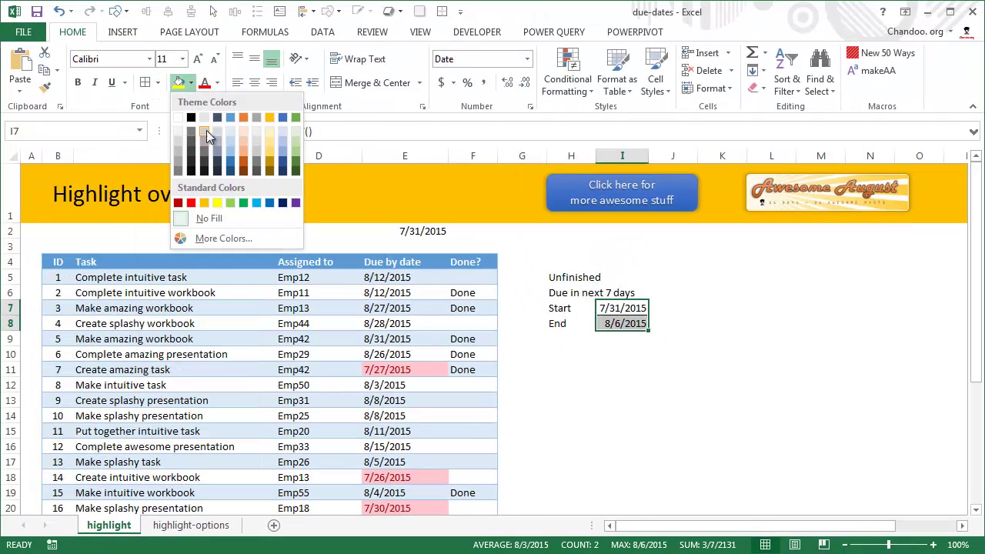
pyautogui.click(241, 131)
pyautogui.click(727, 415)
pyautogui.click(640, 308)
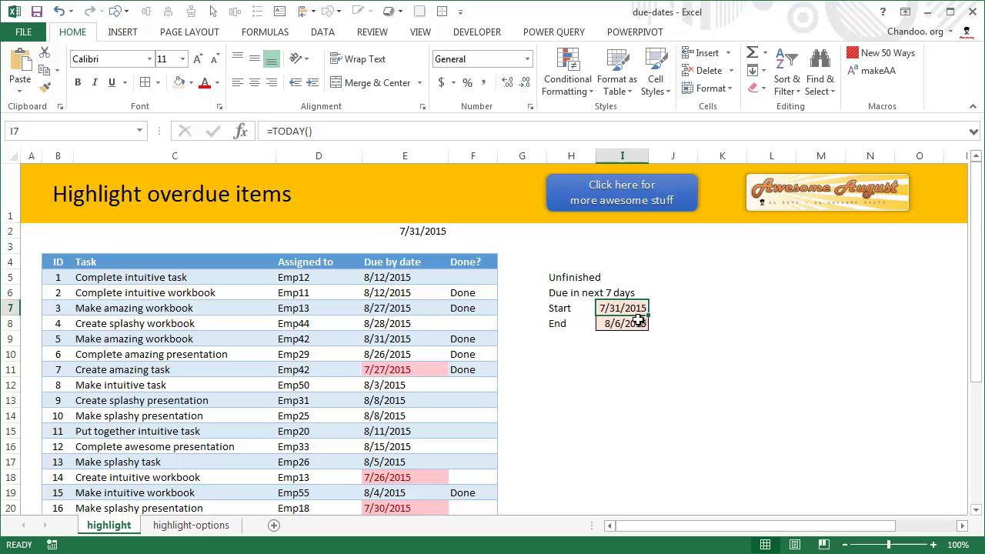
pyautogui.moveTo(639, 319); pyautogui.dragTo(638, 324)
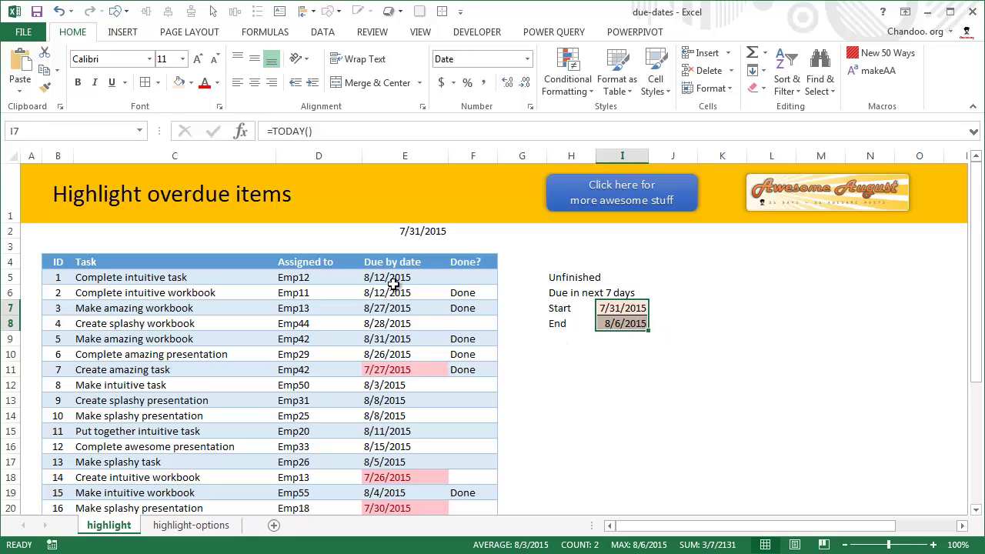
# Step: Create a new conditional formatting rule for all task rows, B5:F34, that uses a formula to determine which cells to format
pyautogui.click(69, 277)
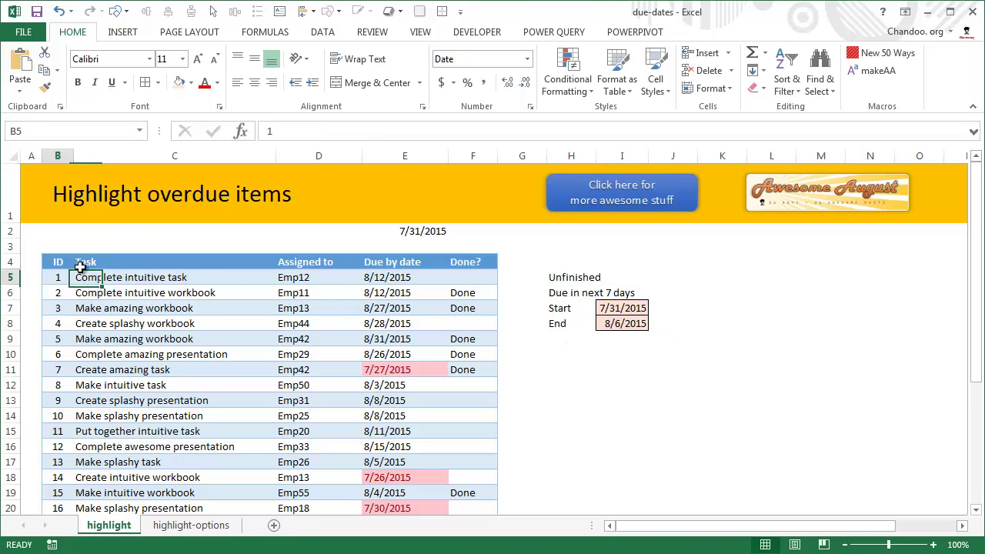
pyautogui.hotkey('ctrl', 'shift', 'Down')
pyautogui.hotkey('ctrl', 'shift', 'Right')
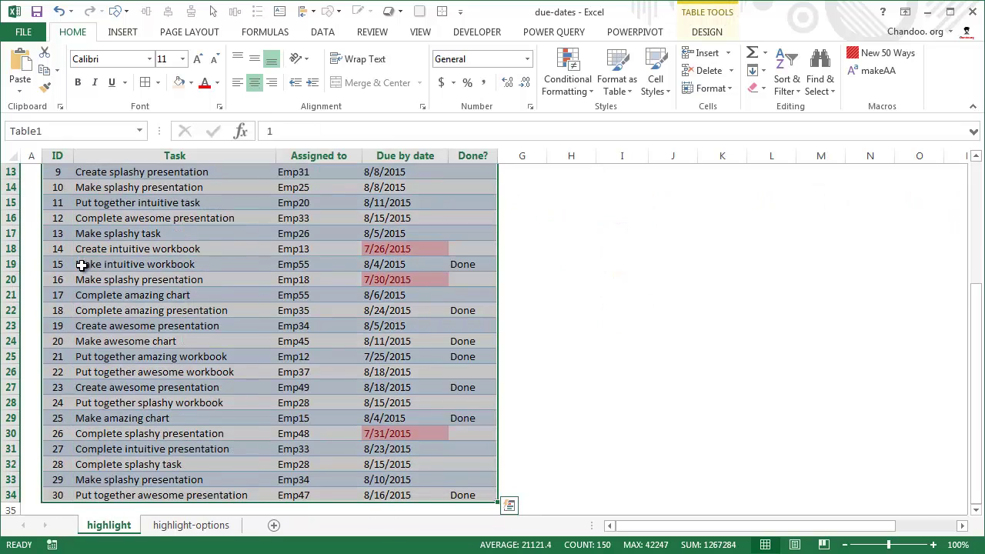
pyautogui.click(567, 85)
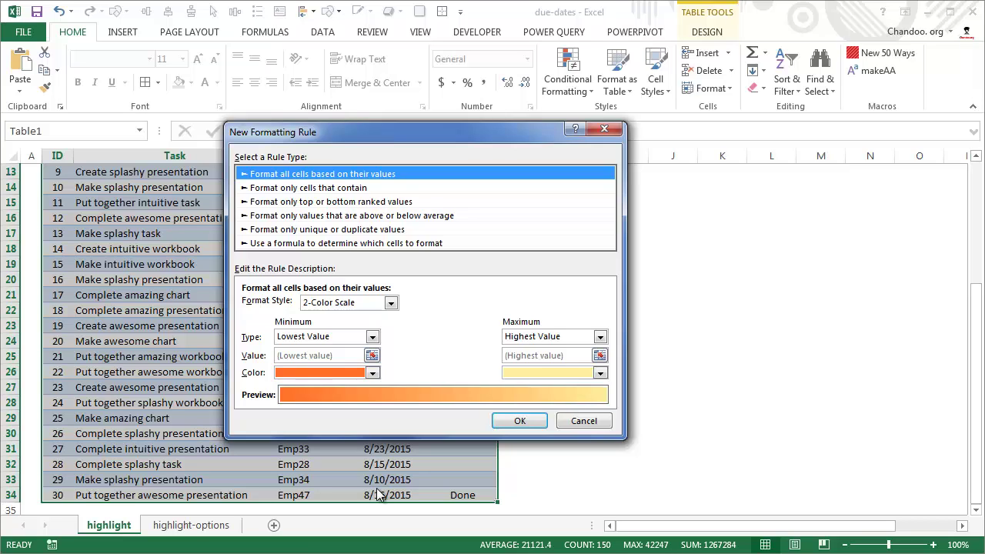
pyautogui.click(340, 243)
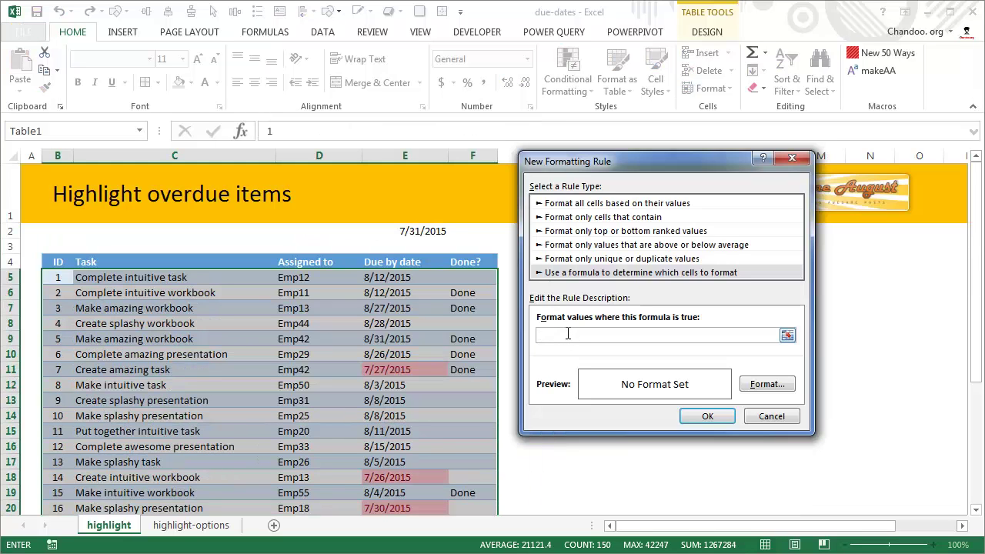
pyautogui.write('=')
pyautogui.moveTo(600, 161); pyautogui.dragTo(727, 198)
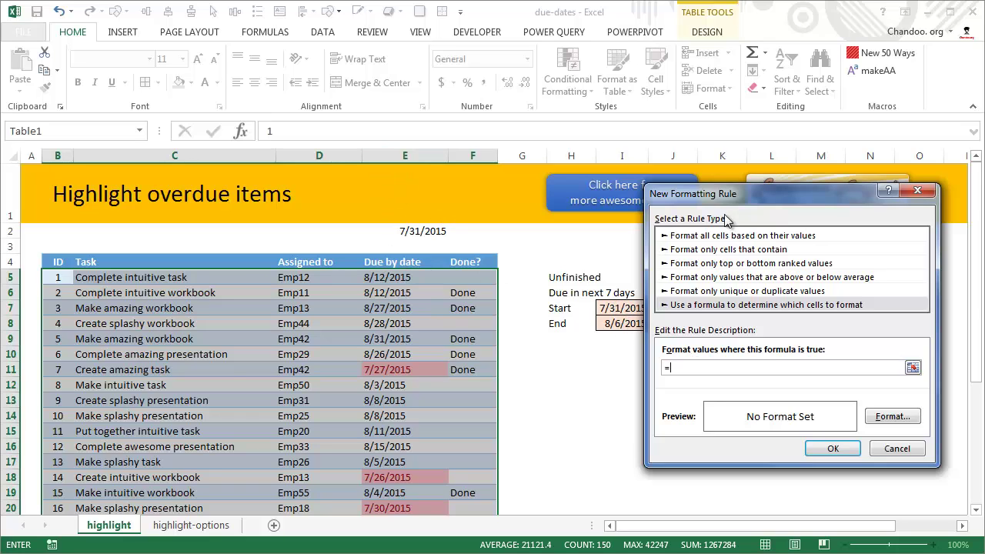
pyautogui.moveTo(715, 194); pyautogui.dragTo(710, 214)
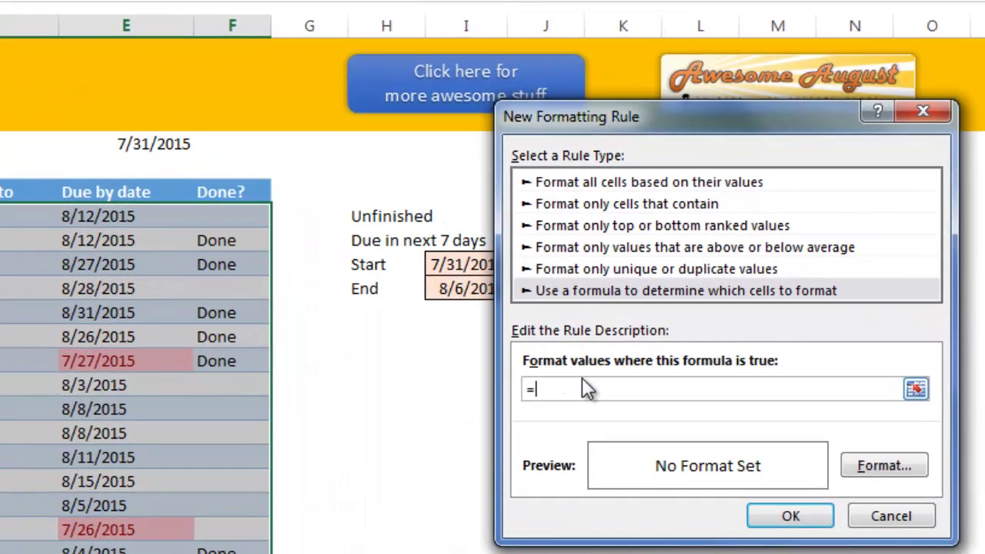
# Step: Enter the rule formula =AND($E5=median($e5,today(), today()+6), $f5<>"Done")
pyautogui.write('AND(')
pyautogui.click(87, 221)
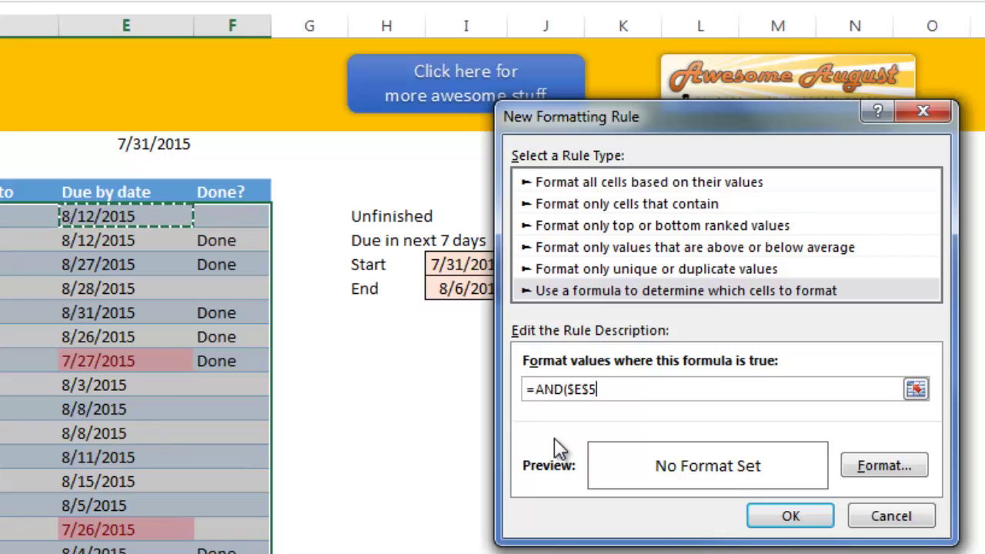
pyautogui.moveTo(603, 390); pyautogui.dragTo(573, 393)
pyautogui.click(594, 387)
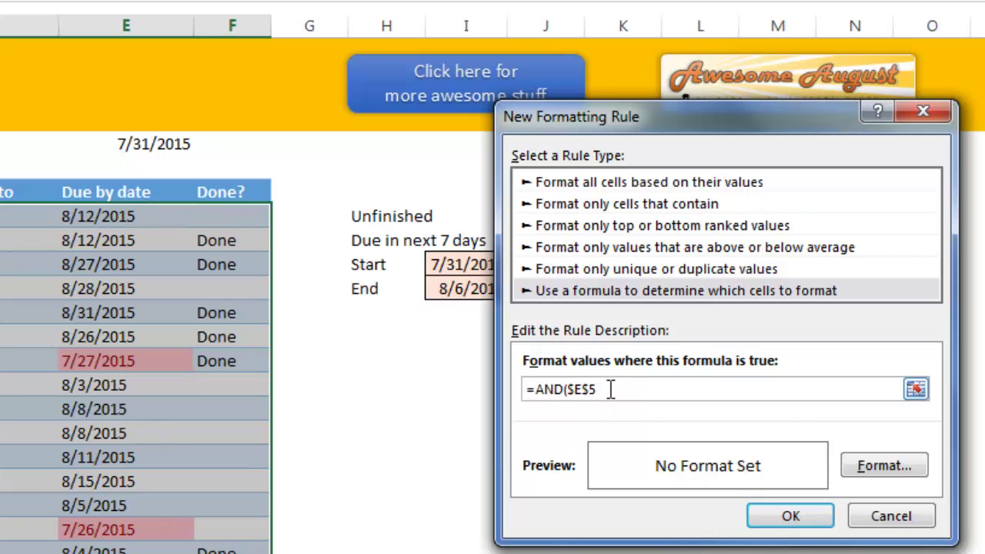
pyautogui.press('F4')
pyautogui.press('F4')
pyautogui.write('=')
pyautogui.write('medina')
pyautogui.press('BackSpace')
pyautogui.press('BackSpace')
pyautogui.write('an($e5,')
pyautogui.write('today(')
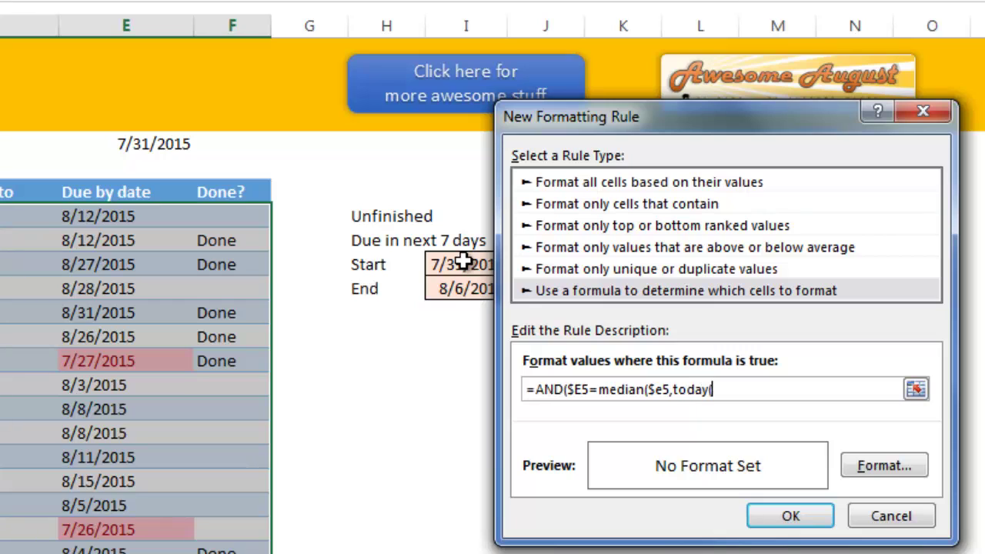
pyautogui.write('), today()+6)')
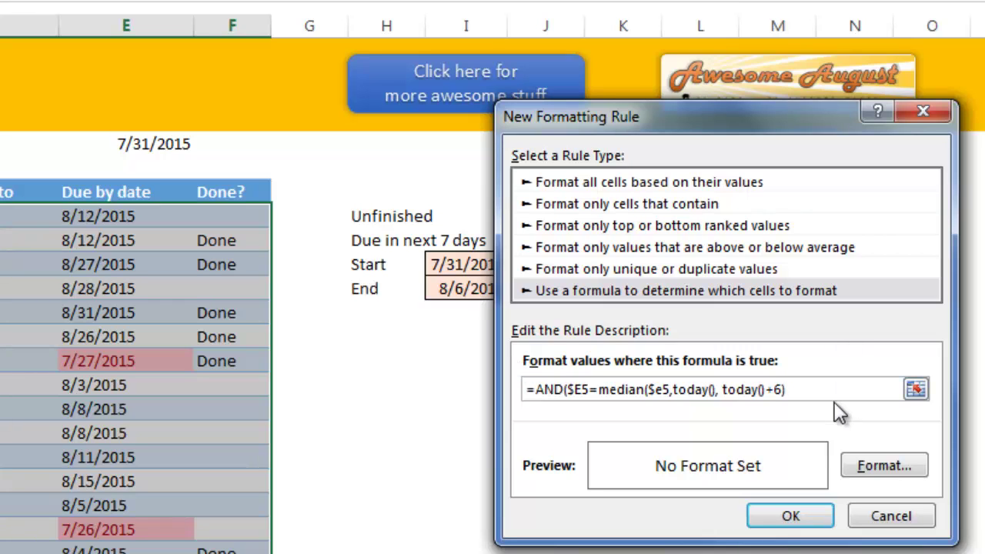
pyautogui.write(', $f5<>"Done")')
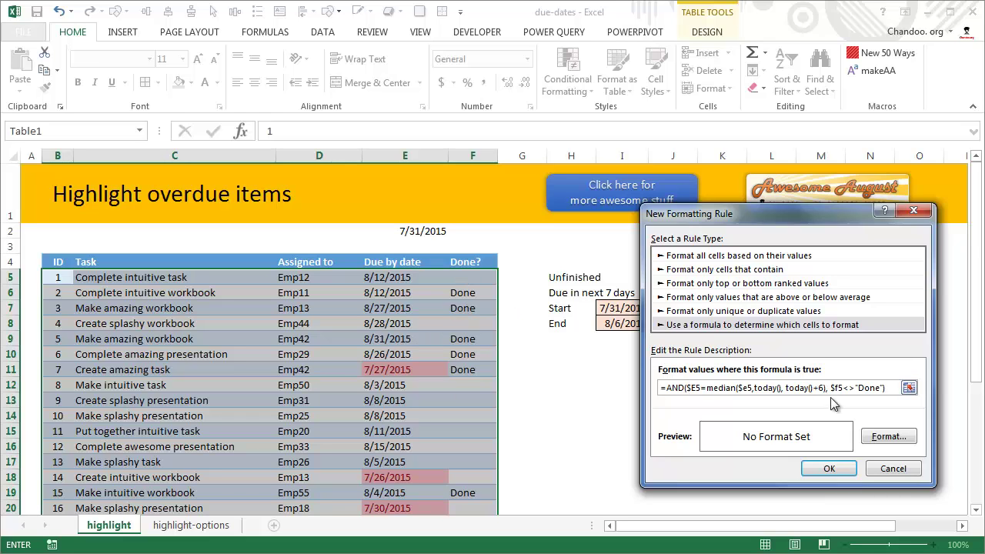
# Step: Give the new rule a gold fill and apply it to the task rows
pyautogui.click(886, 436)
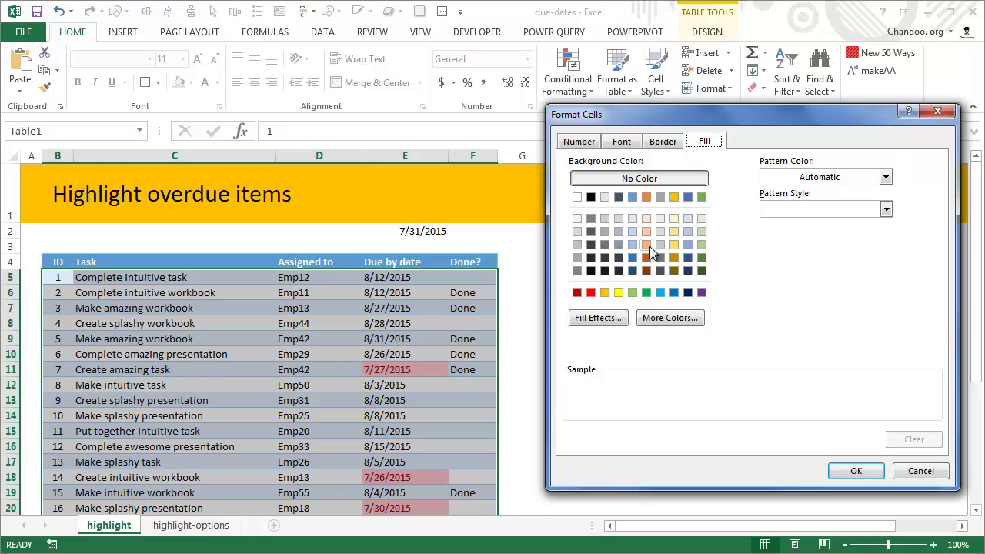
pyautogui.click(674, 197)
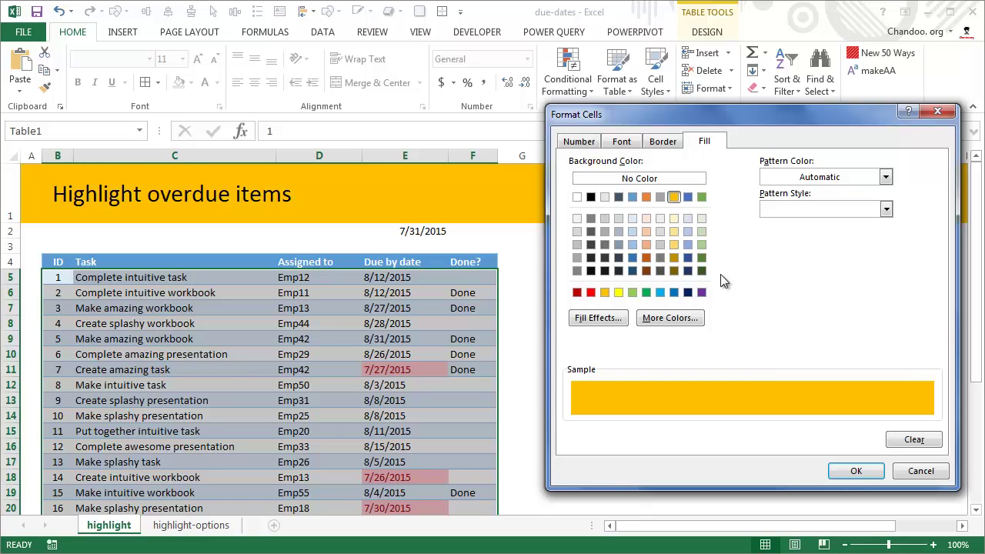
pyautogui.click(850, 470)
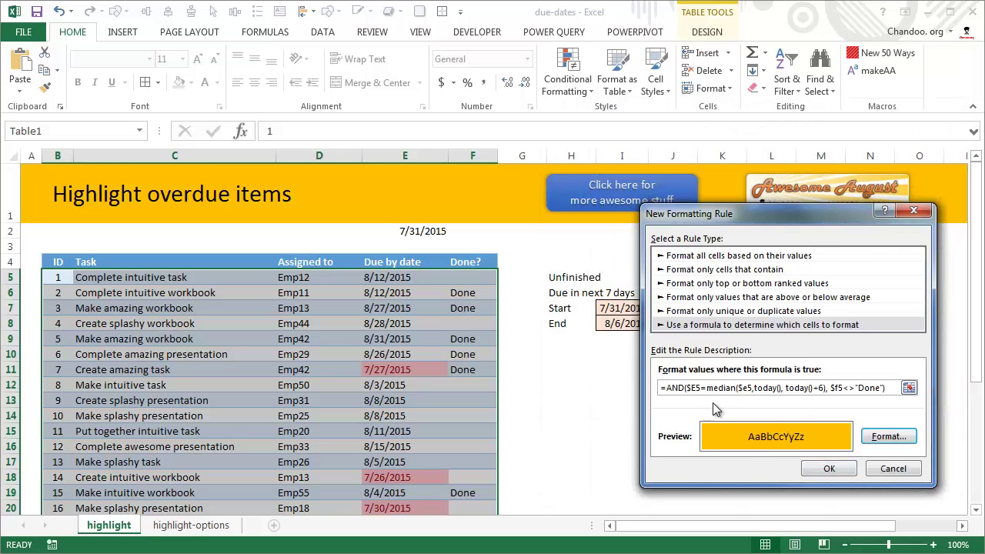
pyautogui.click(825, 469)
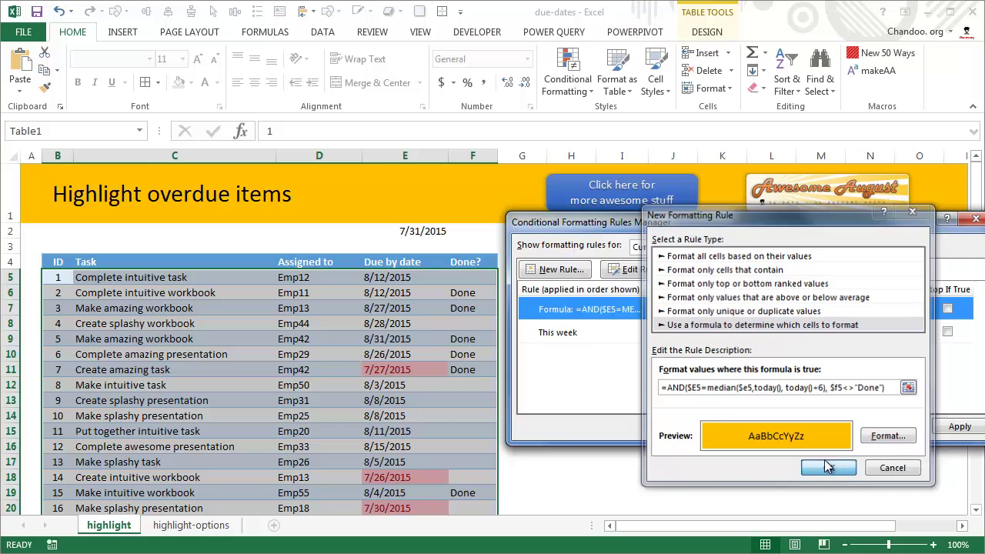
pyautogui.click(949, 429)
pyautogui.click(830, 425)
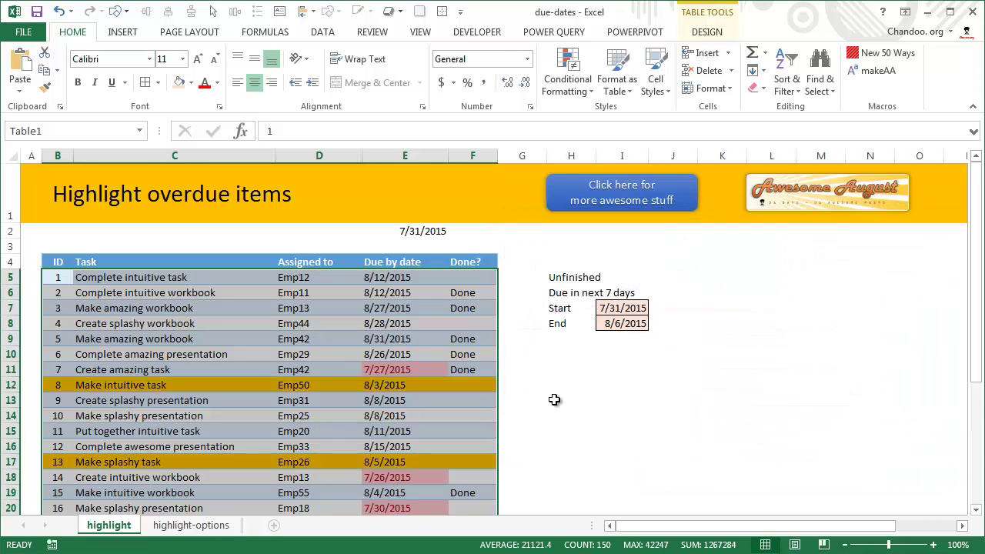
# Step: Examine the due dates of the gold-highlighted rows throughout the task table against the Start and End dates
pyautogui.moveTo(612, 388); pyautogui.dragTo(560, 390)
pyautogui.scroll(-1, 319, 385)
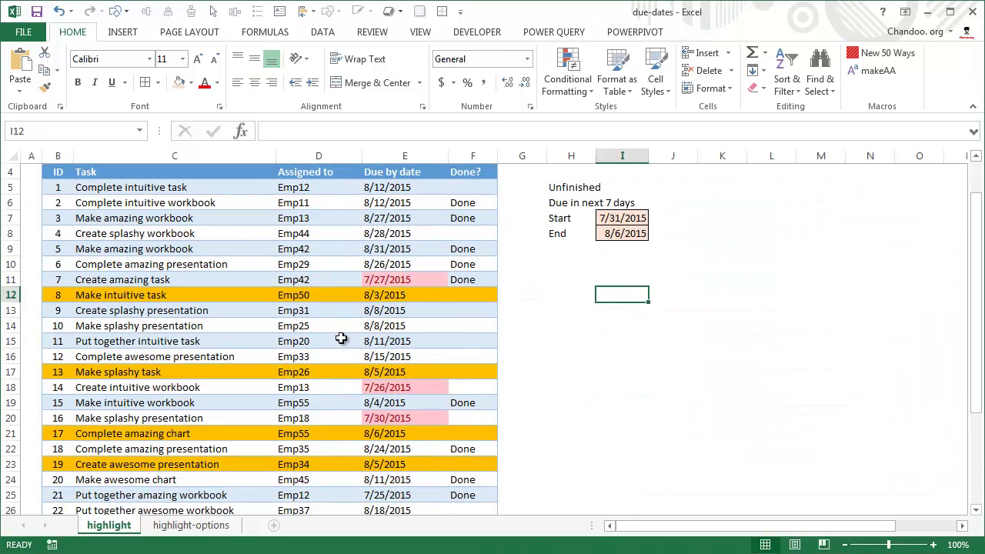
pyautogui.click(386, 296)
pyautogui.click(384, 372)
pyautogui.click(396, 434)
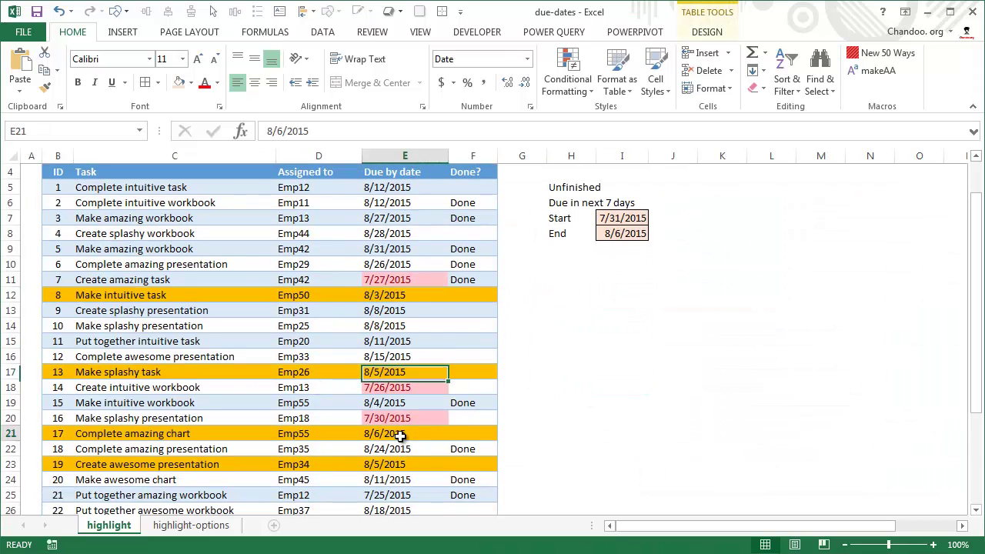
pyautogui.click(398, 463)
pyautogui.scroll(-3, 446, 396)
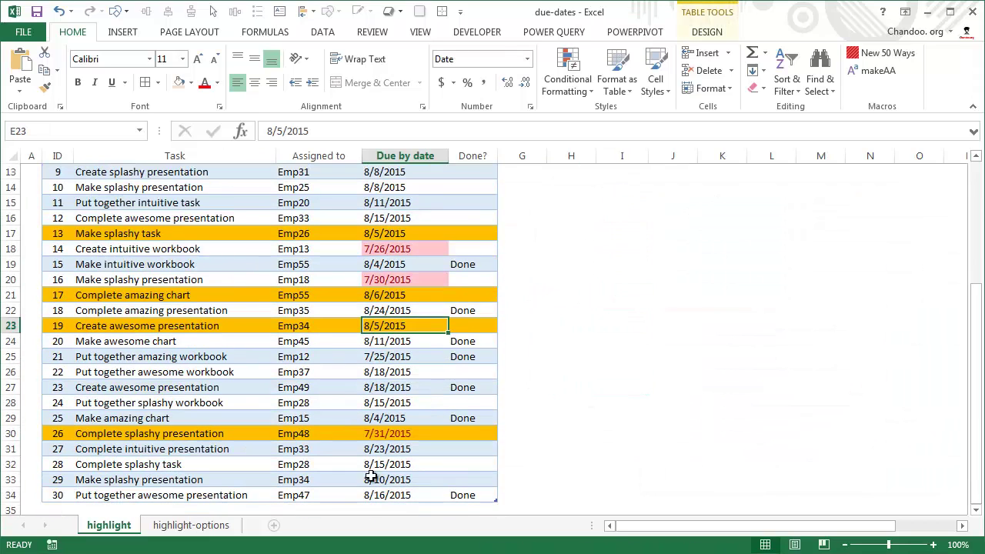
pyautogui.click(404, 434)
pyautogui.scroll(-3, 400, 427)
pyautogui.scroll(7, 393, 416)
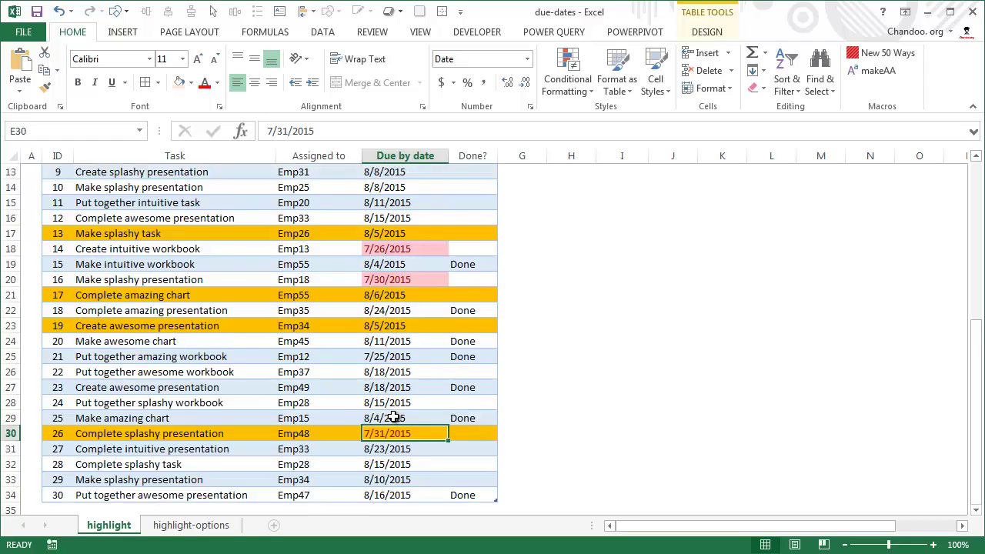
# Step: Mark task 8 as Done in F12 to test the highlighting rule, and undo that entry
pyautogui.click(473, 389)
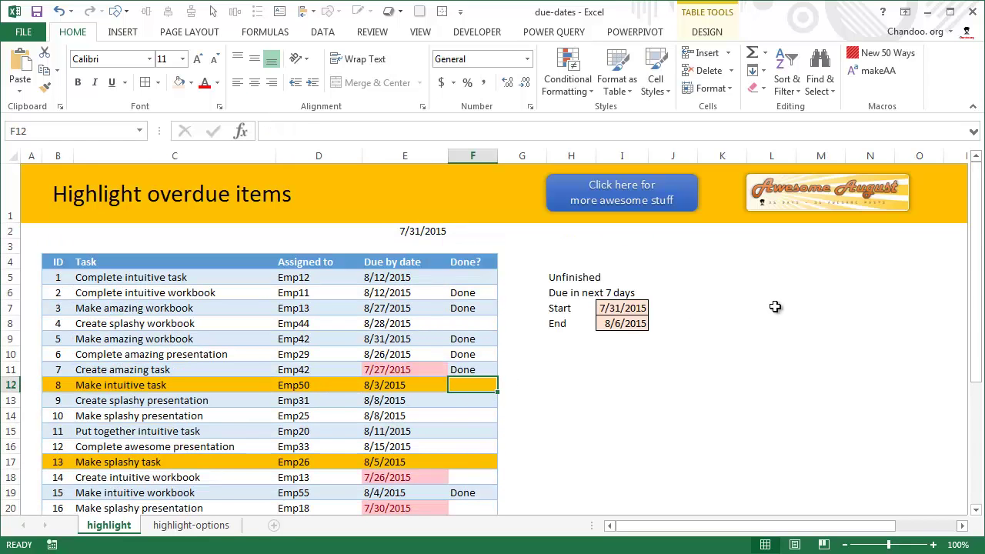
pyautogui.write('Done')
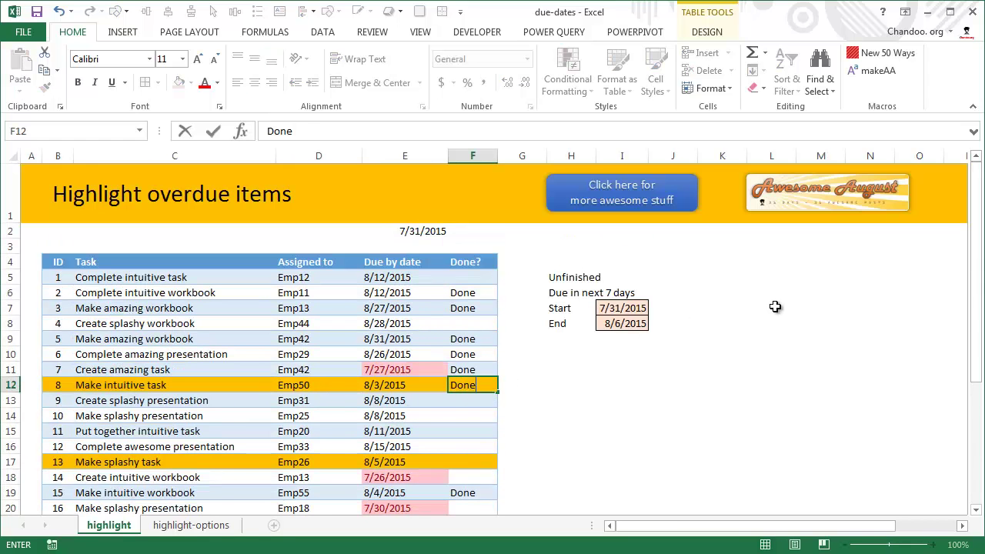
pyautogui.press('Return')
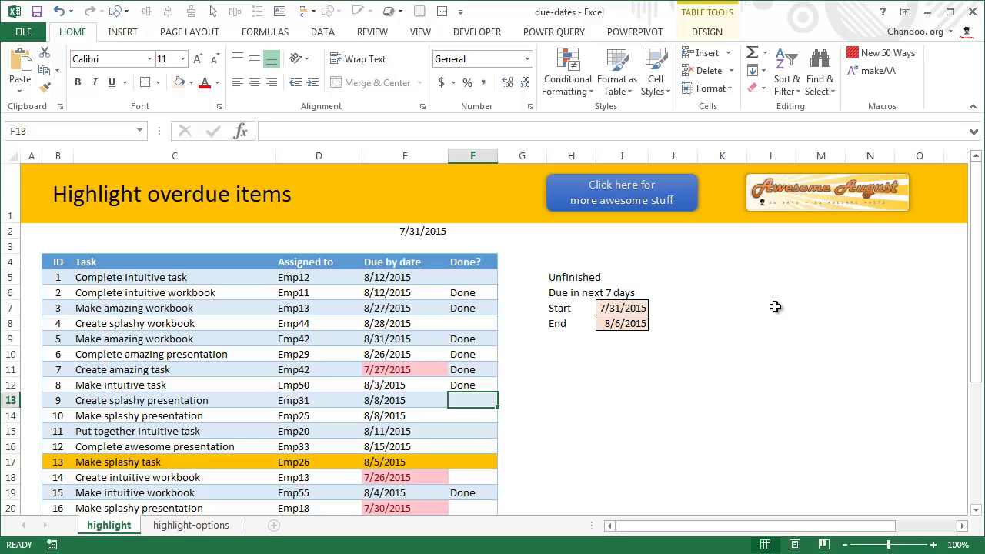
pyautogui.hotkey('ctrl', 'z')
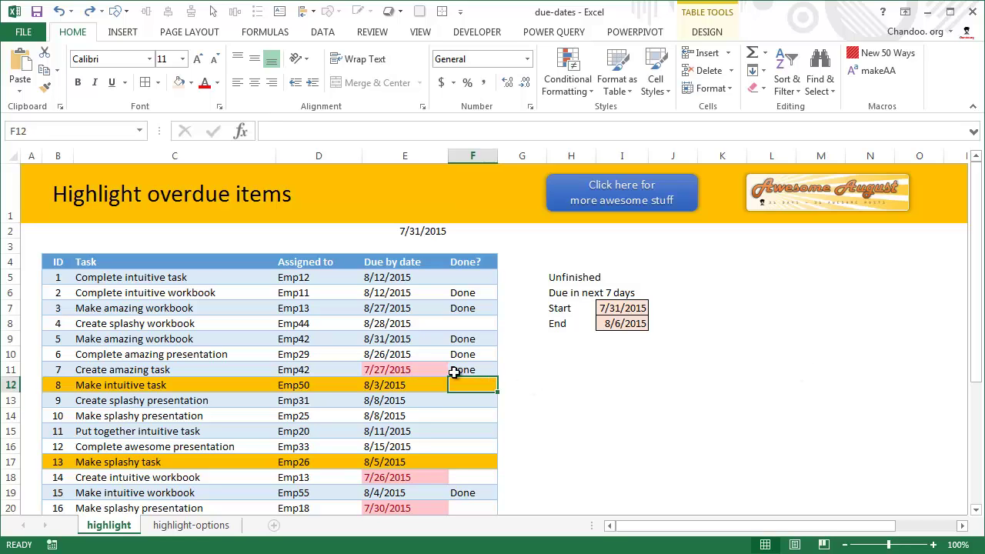
pyautogui.click(427, 369)
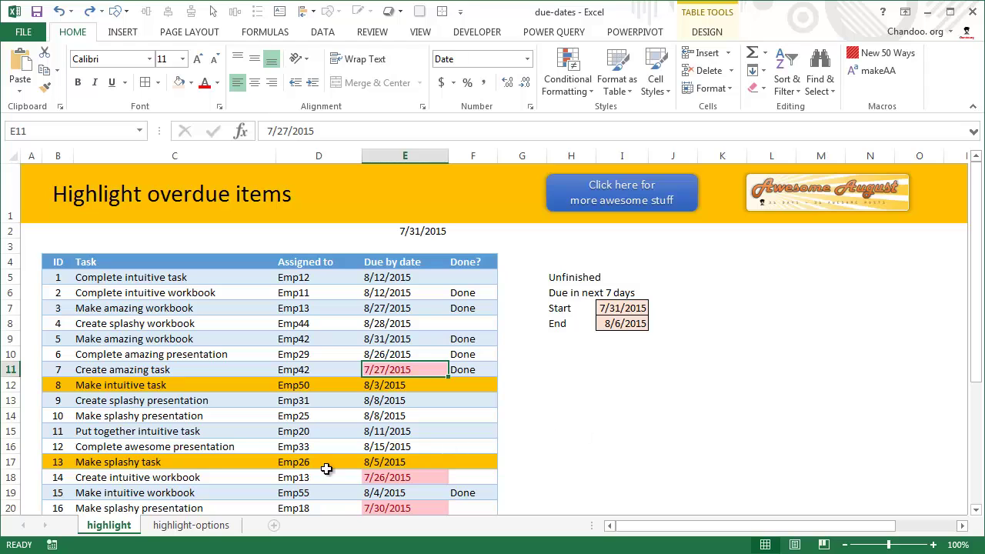
# Step: Open the highlight-options sheet and set its highlighting choice to Last 7 days
pyautogui.click(191, 525)
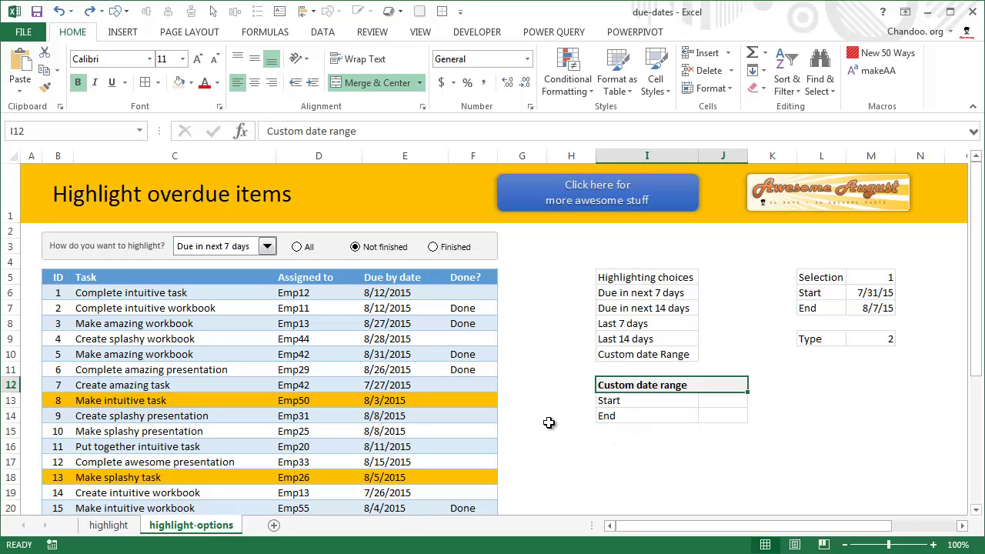
pyautogui.click(263, 247)
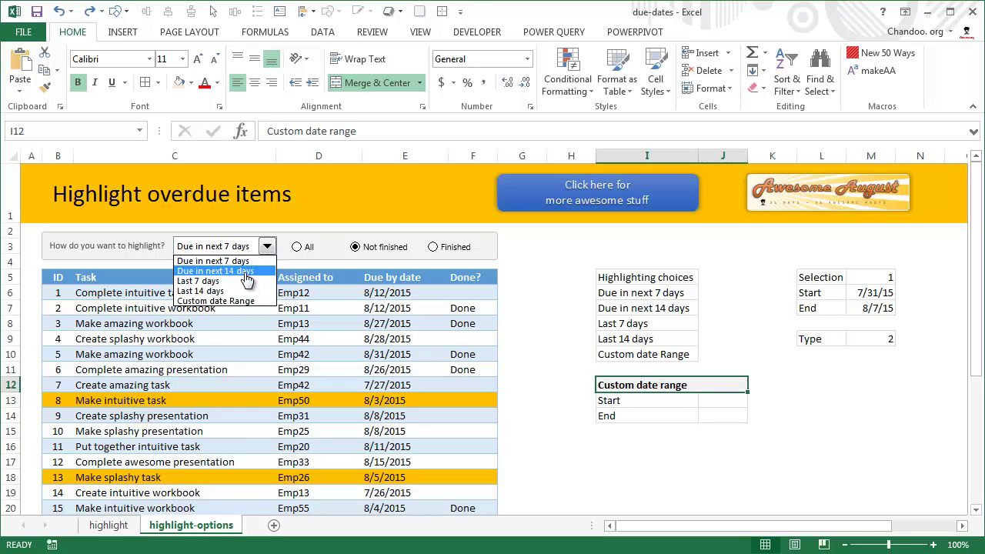
pyautogui.click(198, 281)
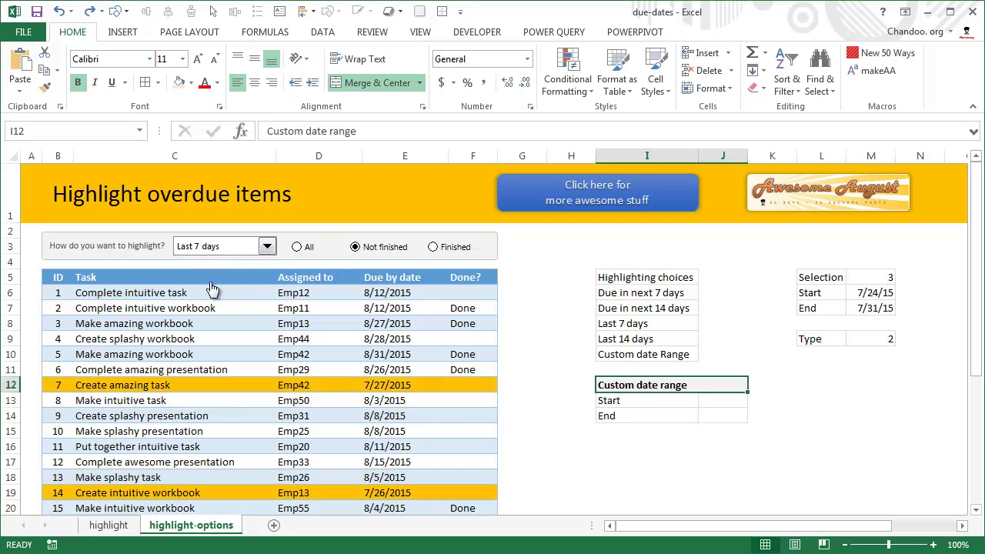
# Step: Try the All, Not finished and Finished status options on the highlighted tasks, ending on Not finished
pyautogui.click(313, 254)
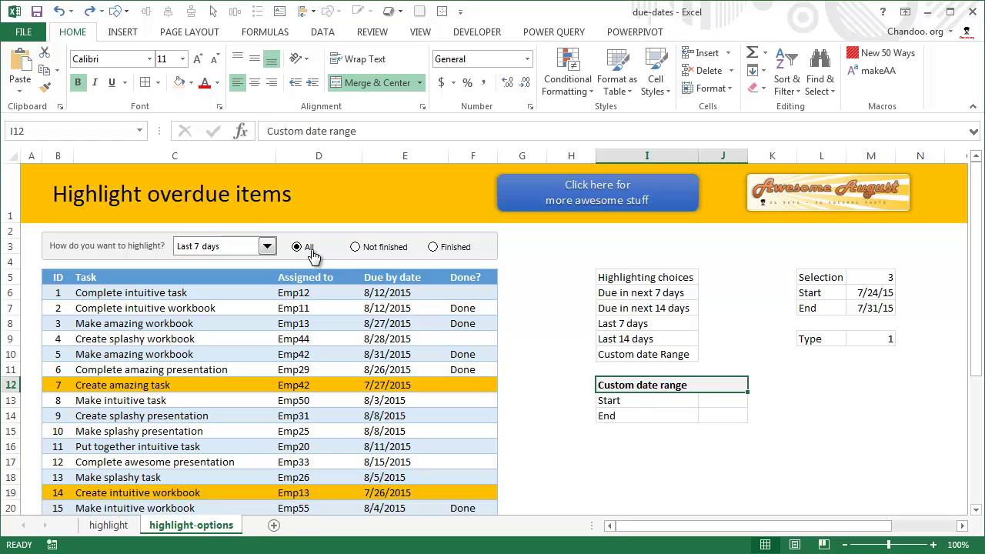
pyautogui.click(373, 255)
pyautogui.click(437, 247)
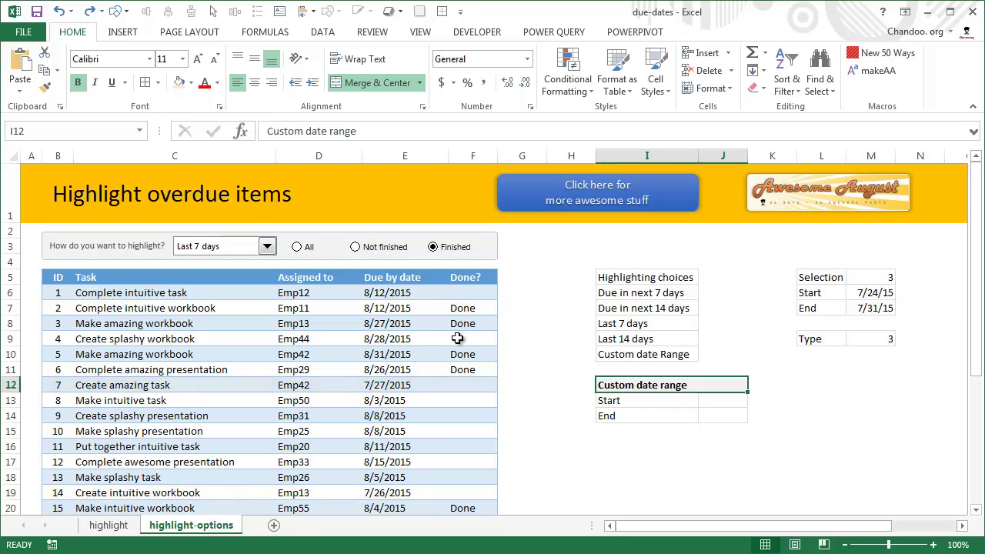
pyautogui.scroll(-4, 462, 323)
pyautogui.scroll(-4, 468, 370)
pyautogui.scroll(8, 467, 370)
pyautogui.click(305, 248)
pyautogui.click(375, 254)
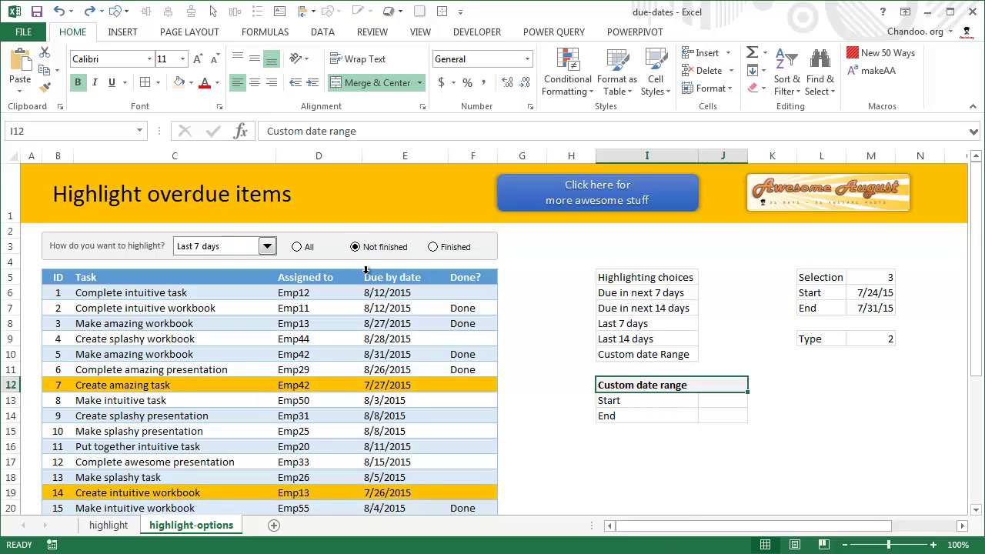
# Step: Set the highlighting choice to Custom date Range and go to its Start and End cells, J13:J14
pyautogui.click(266, 246)
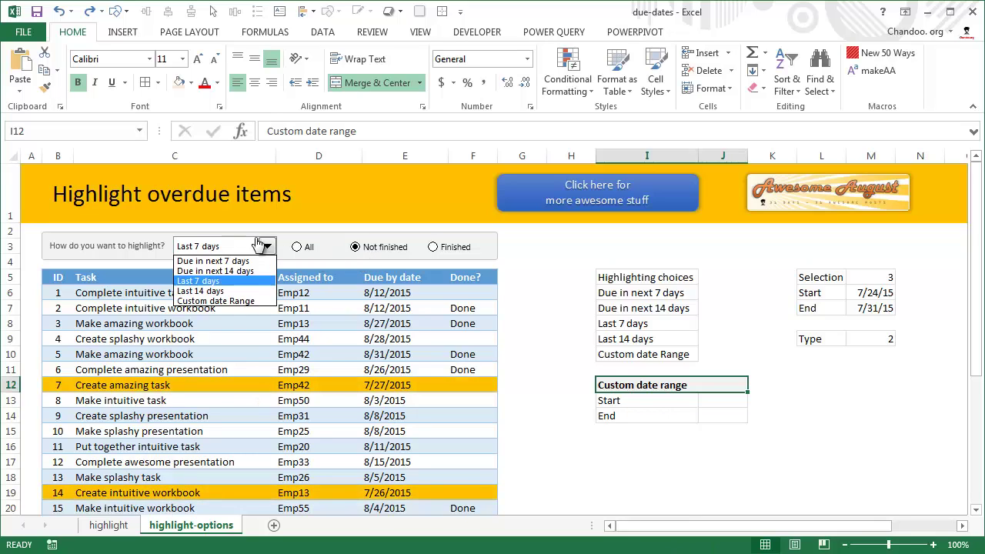
pyautogui.click(223, 301)
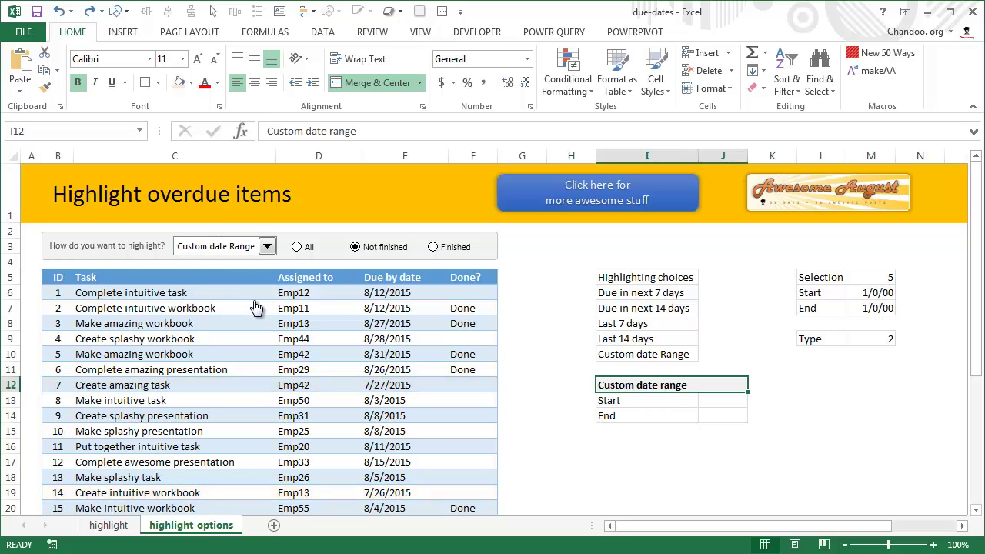
pyautogui.moveTo(717, 400)
pyautogui.mouseDown()
pyautogui.moveTo(717, 416)
pyautogui.moveTo(727, 415)
pyautogui.mouseUp()
pyautogui.click(725, 404)
pyautogui.click(727, 416)
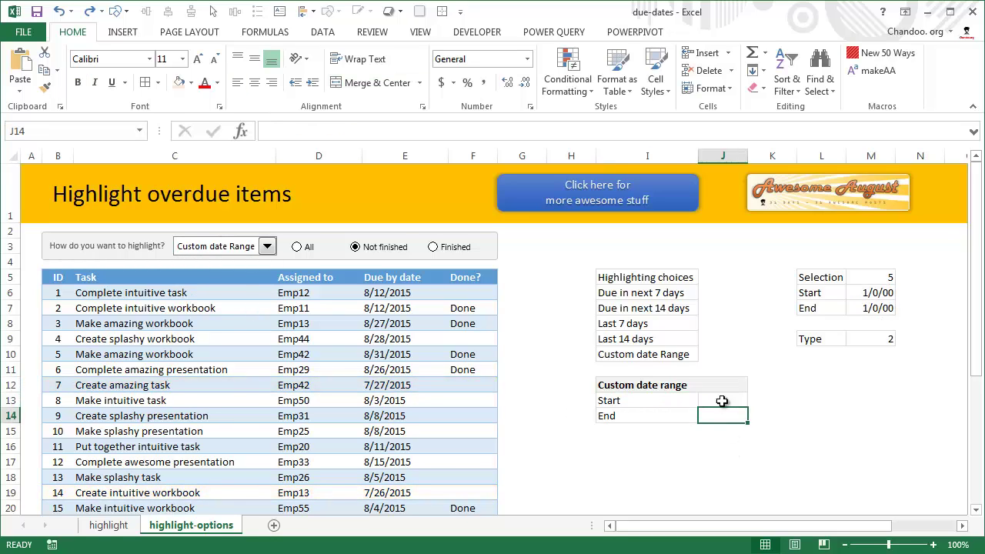
# Step: Enter 1-jul-2015 as the custom range's Start and 31-jul-2015 as its End, and check the highlighted tasks
pyautogui.click(721, 400)
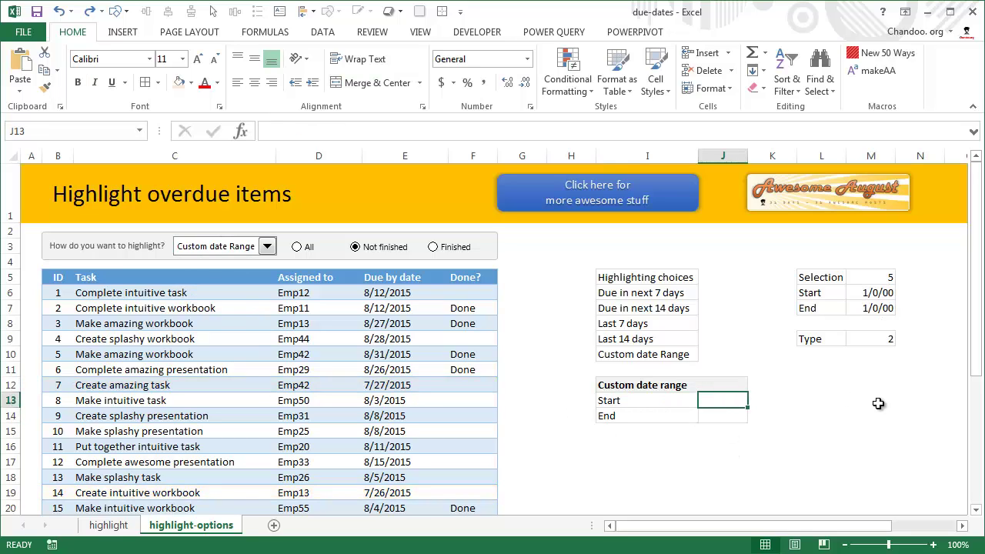
pyautogui.write('1-')
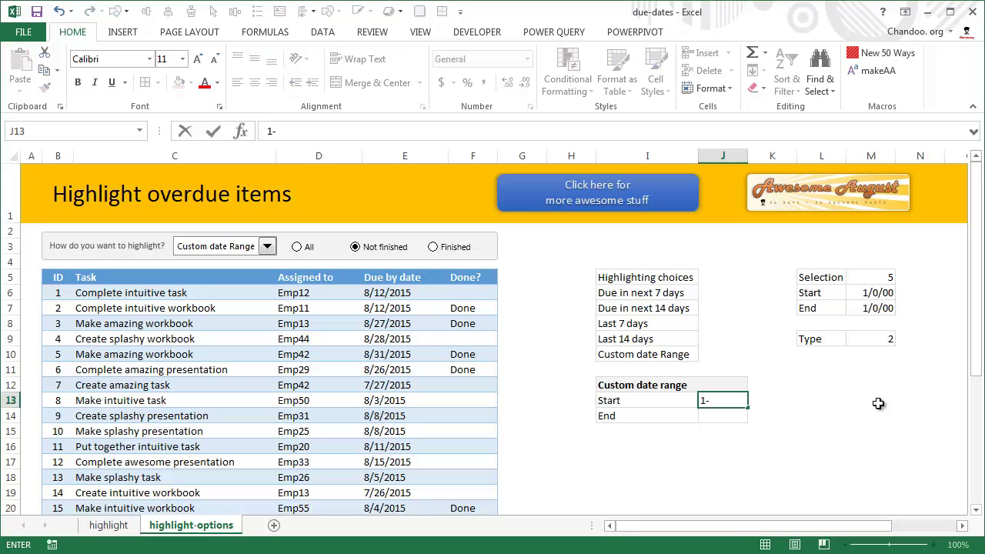
pyautogui.write('jul-2015')
pyautogui.press('Return')
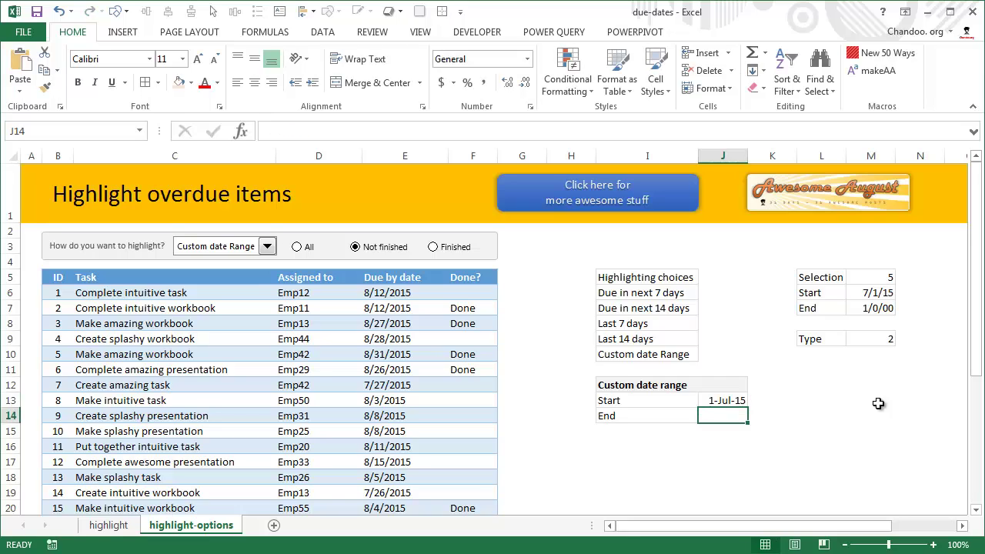
pyautogui.write('31-ju')
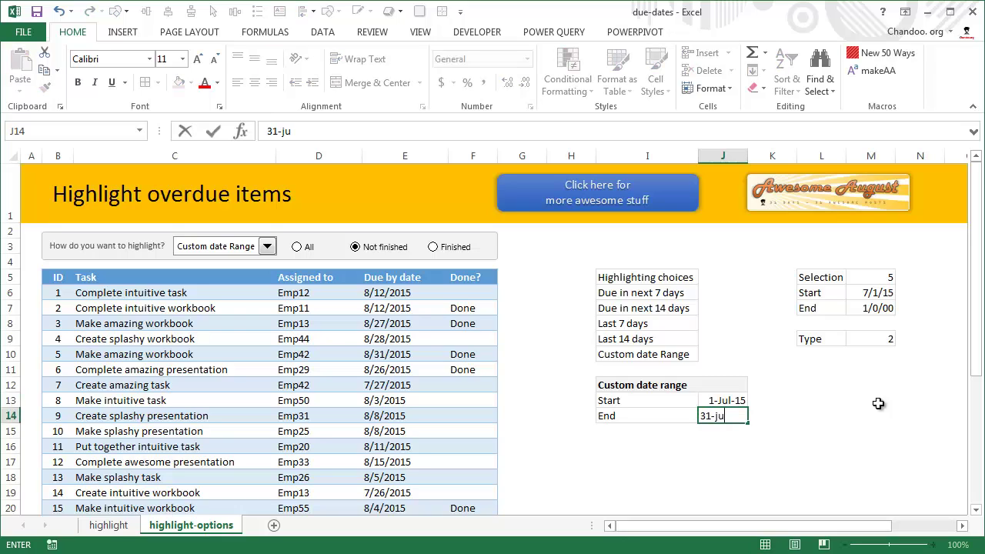
pyautogui.write('l-2015')
pyautogui.press('Return')
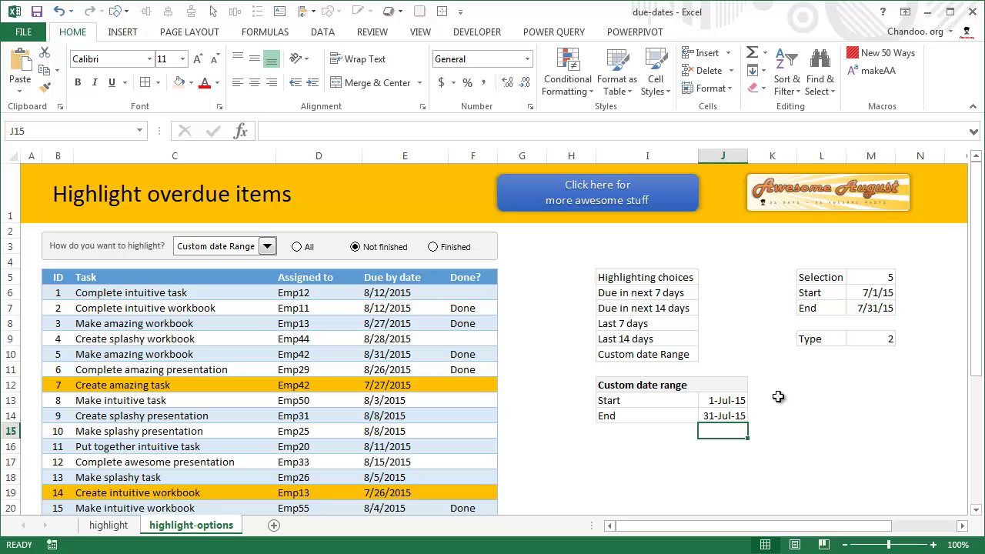
pyautogui.scroll(-4, 429, 398)
pyautogui.scroll(-4, 429, 398)
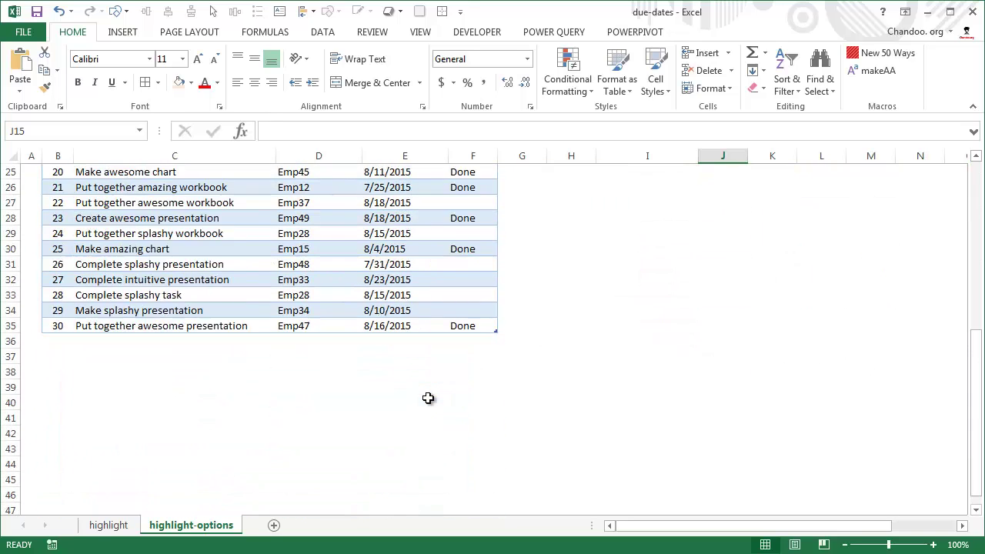
pyautogui.scroll(6, 429, 398)
pyautogui.scroll(2, 429, 397)
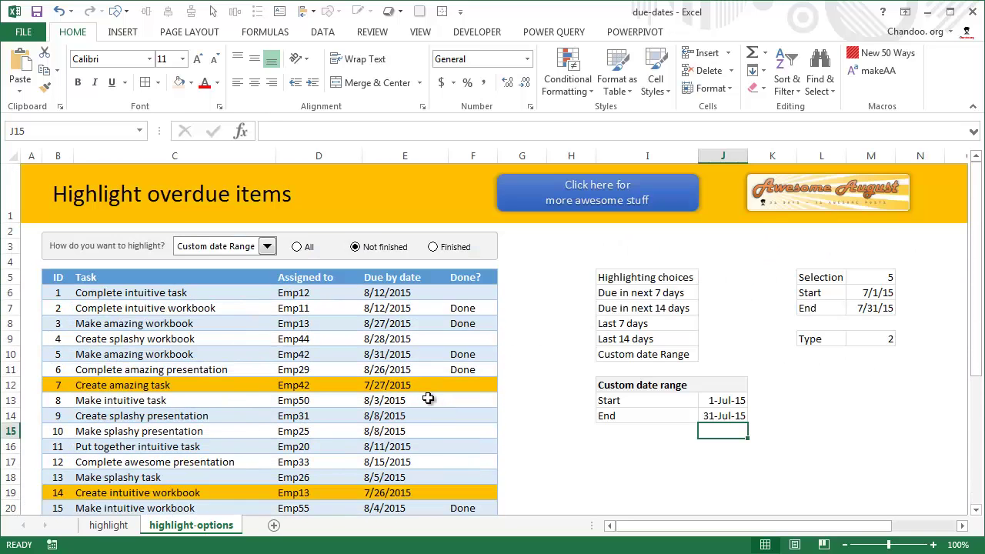